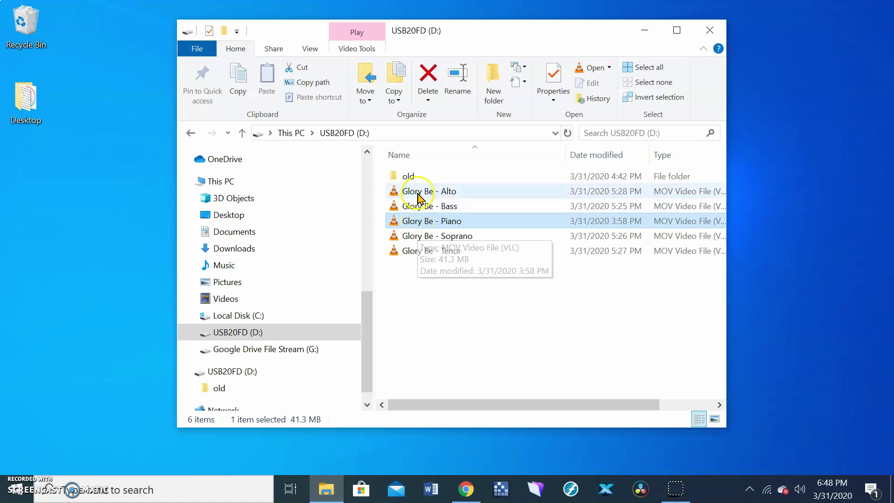
Step: Play the Glory Be - Piano clip in VLC, checking it at 00:15 and 00:24, then close the player
double_click(421, 222)
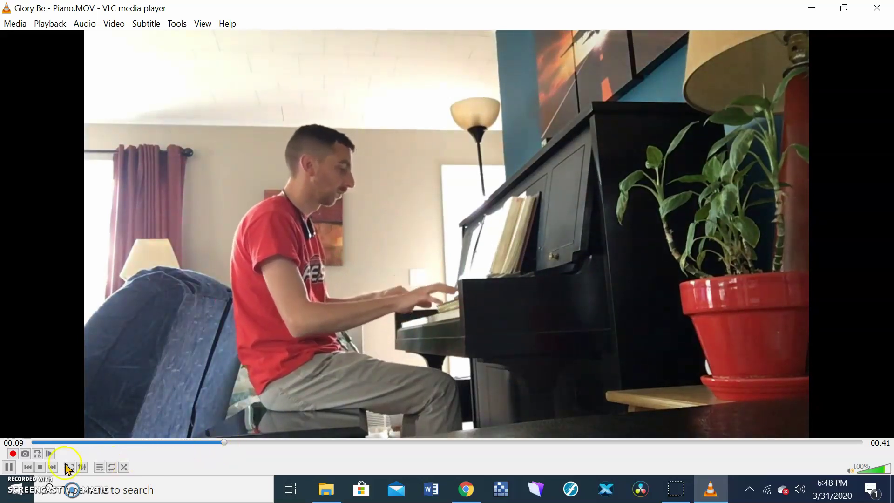
click(9, 467)
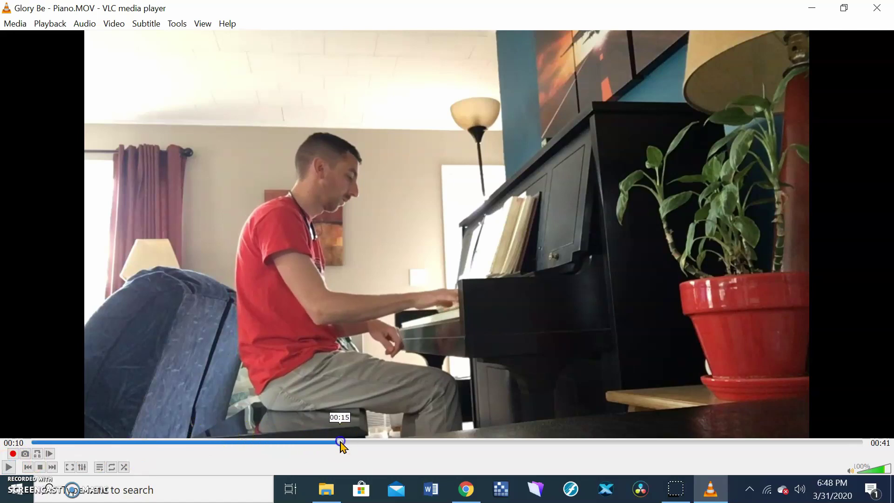
click(339, 442)
click(526, 443)
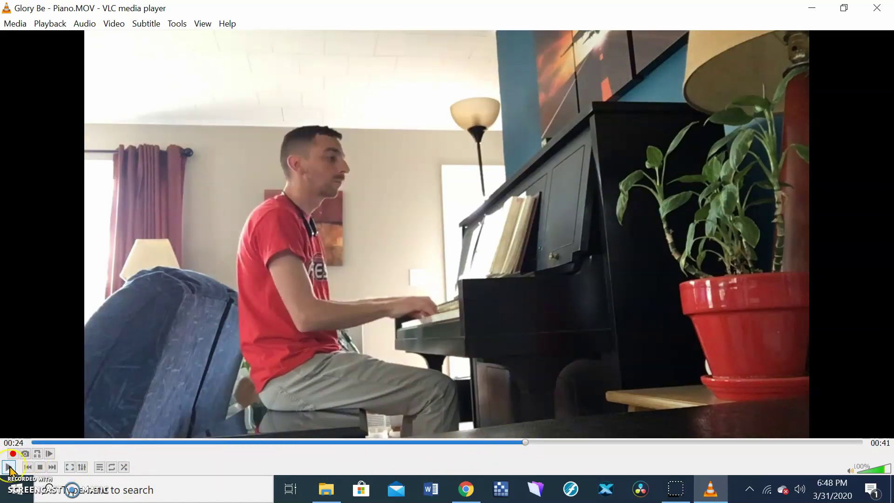
click(10, 467)
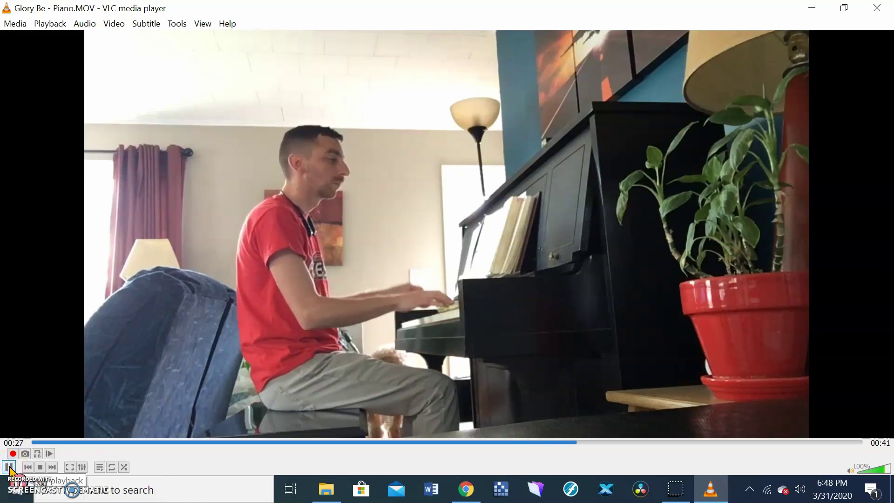
click(9, 467)
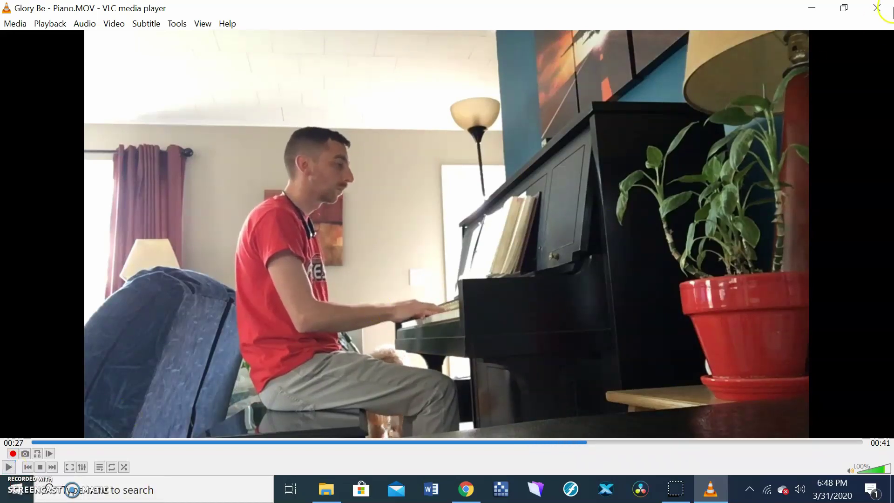
click(878, 8)
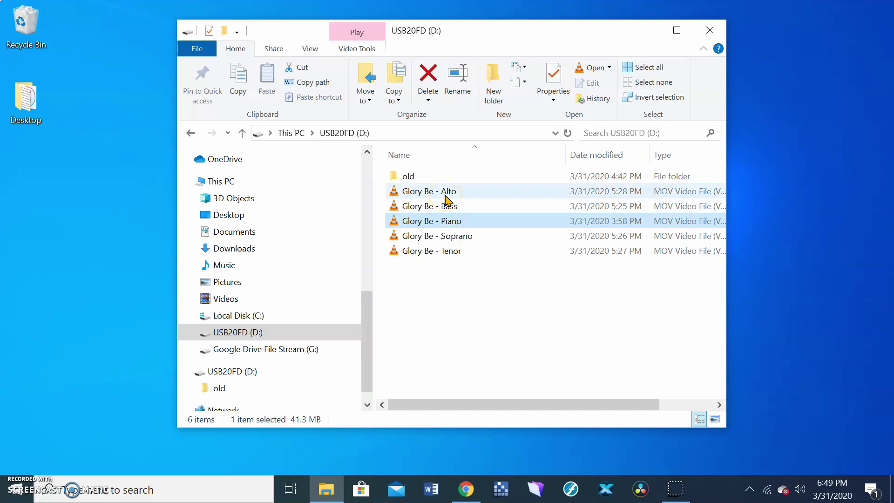
Step: Open Glory Be - Alto in VLC and jump to about 00:16
double_click(445, 197)
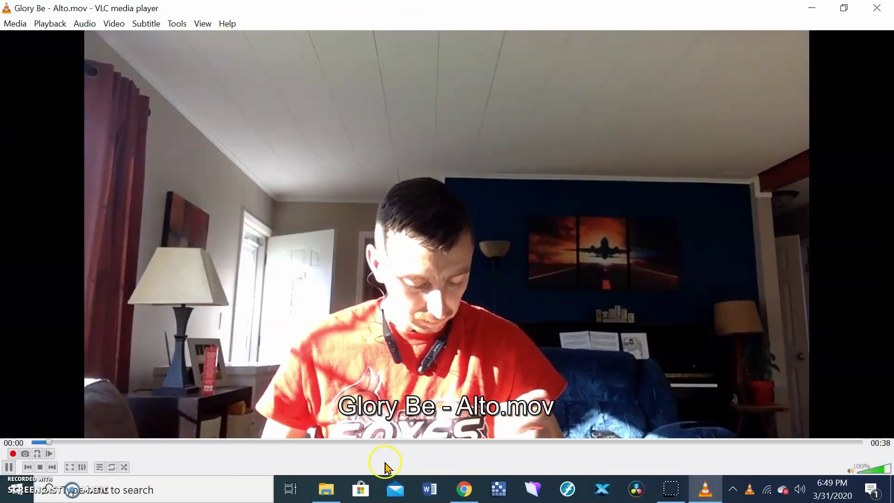
click(396, 442)
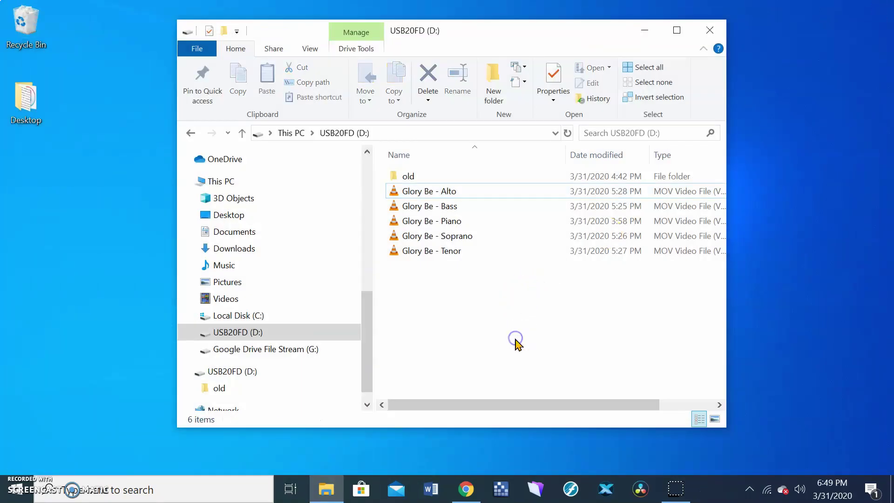
Step: Launch DaVinci Resolve from the taskbar and wait for the Project Manager
click(641, 489)
click(644, 489)
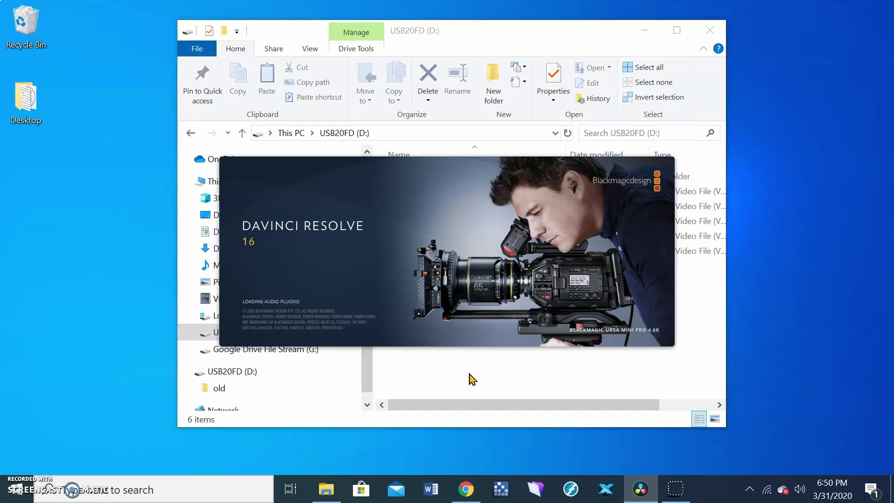
click(469, 380)
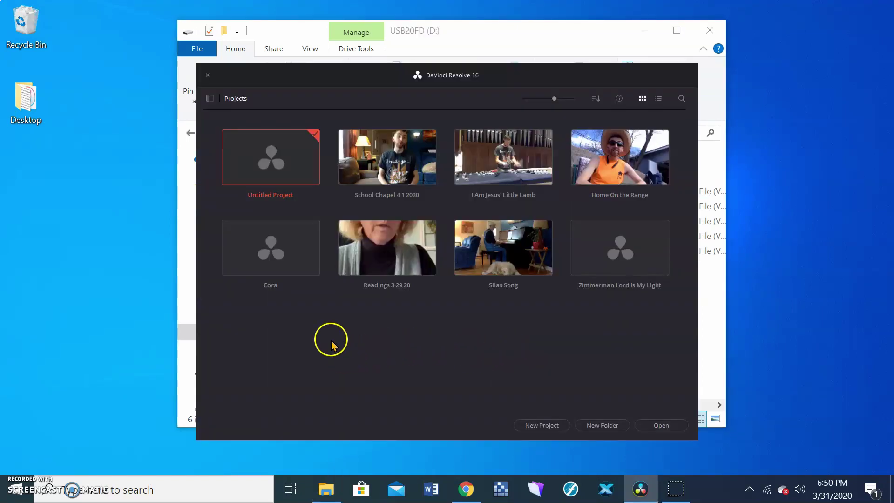
Step: Open the Untitled Project and save it as 'Glory Be to Jesus'
double_click(264, 152)
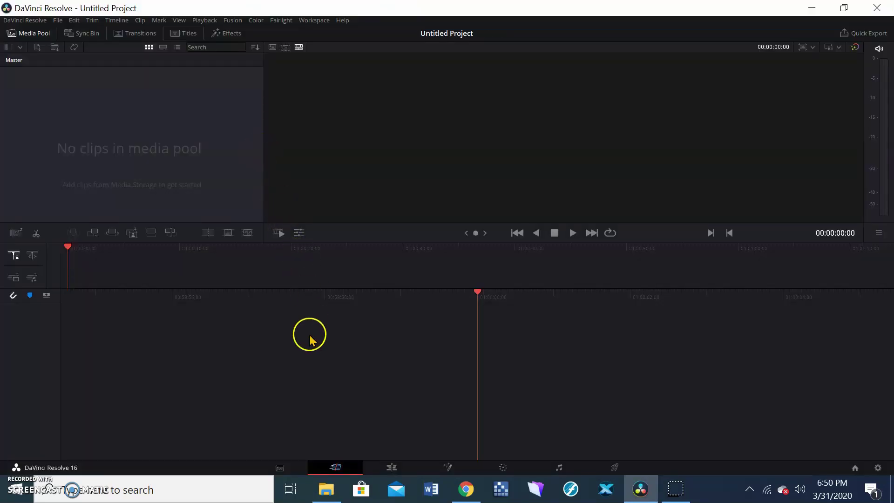
key(ctrl+s)
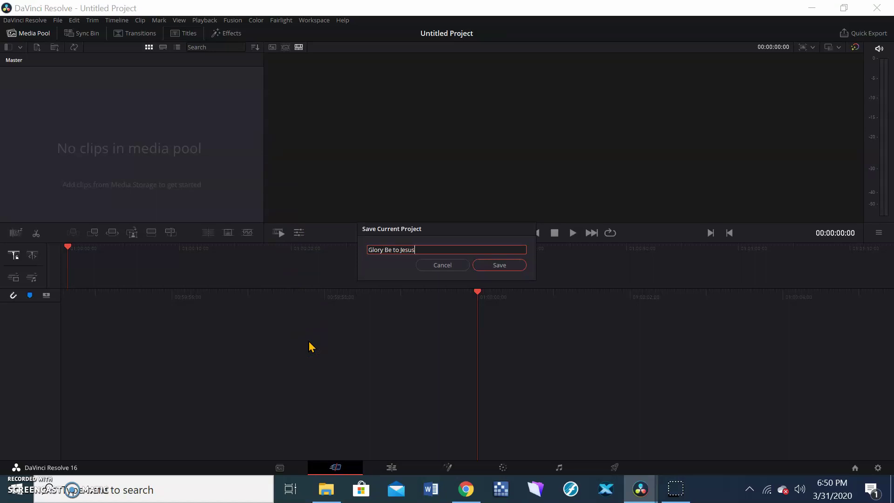
key(Return)
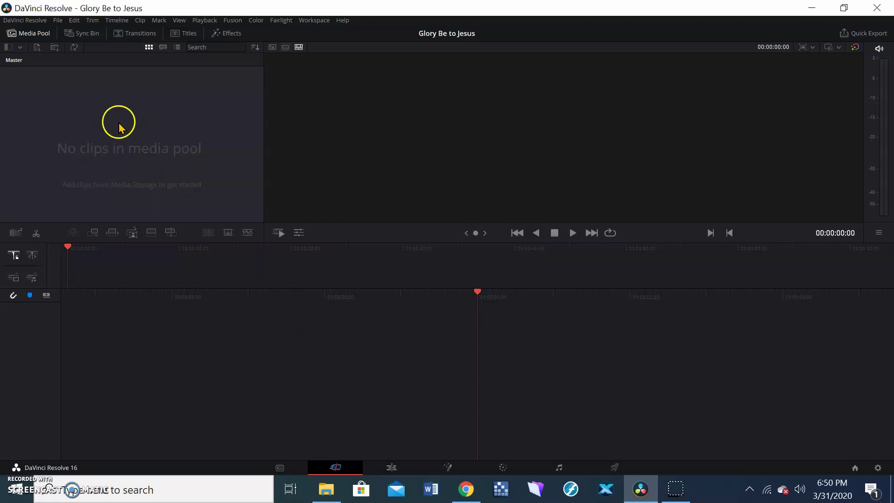
Step: Import the five Glory Be MOV files into the Media Pool, matching the project frame rate
click(327, 490)
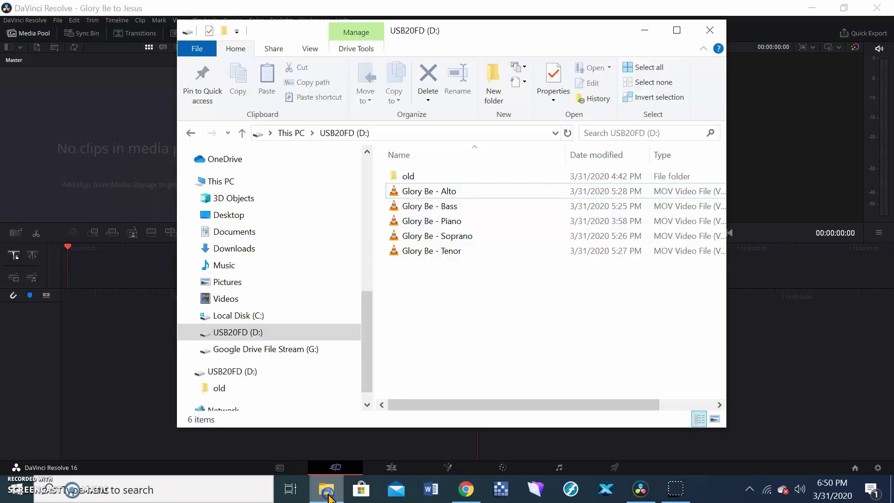
drag(518, 298, 99, 161)
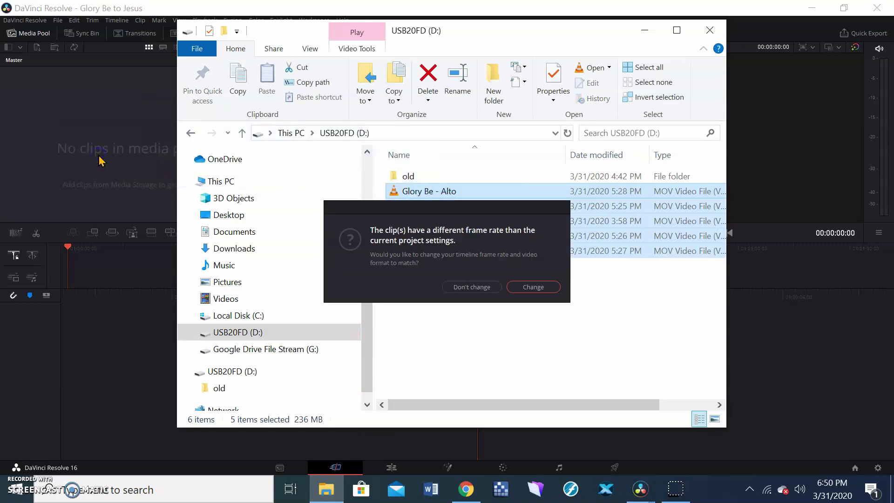
click(529, 287)
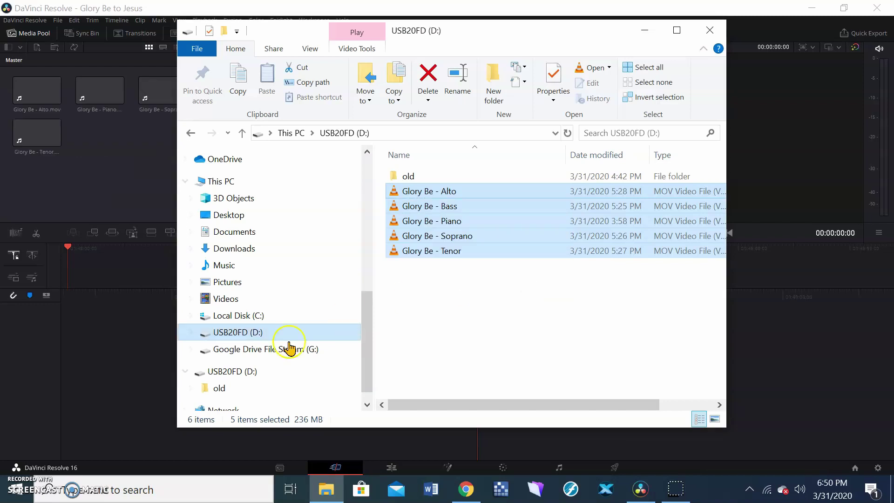
click(121, 175)
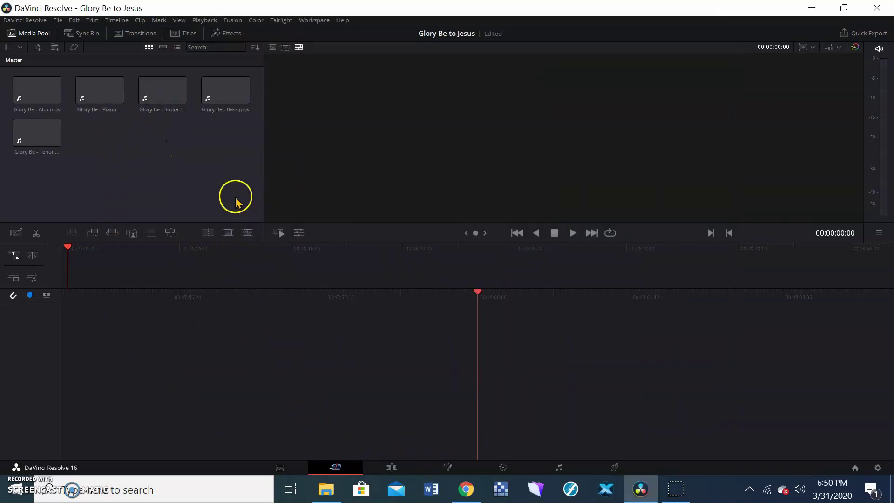
Step: Build a new timeline from all five Glory Be clips with 5 video and 5 audio tracks
drag(232, 163, 36, 85)
right_click(35, 82)
click(62, 90)
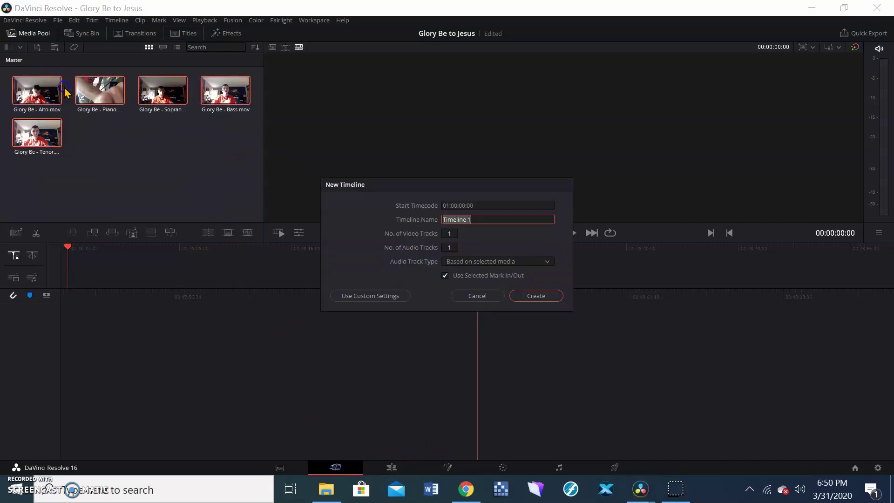
click(450, 232)
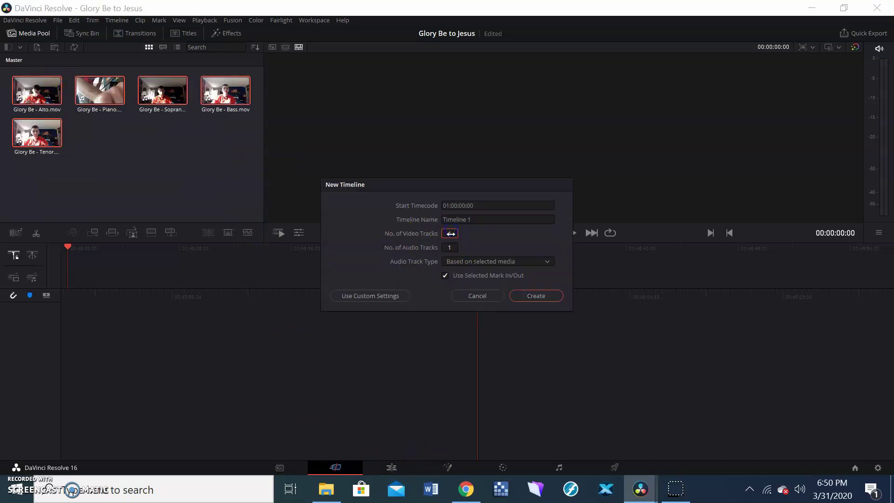
text(5)
click(448, 248)
text(5)
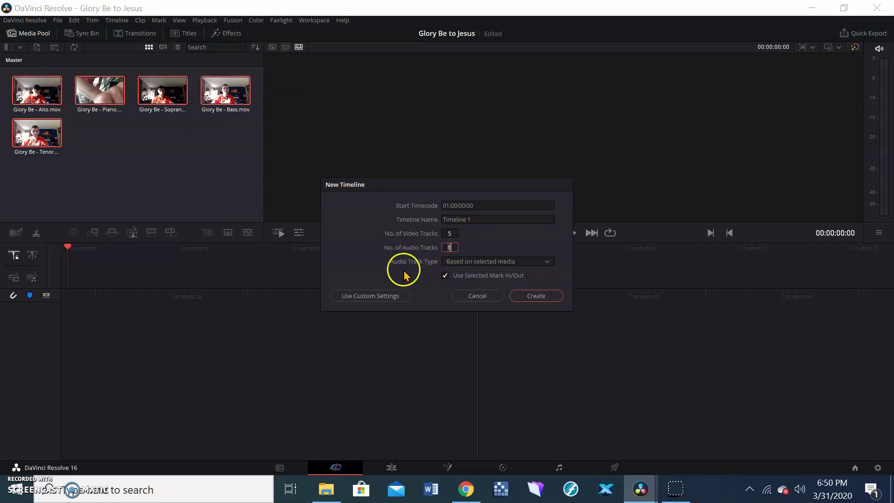
click(535, 296)
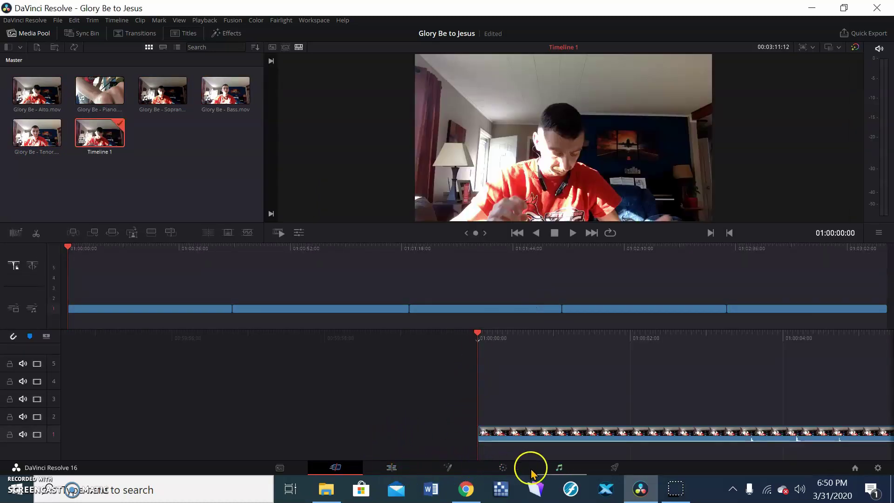
Step: On the Edit page, place Piano, Soprano, Bass and Tenor on V2–V5 at the timeline start
click(385, 467)
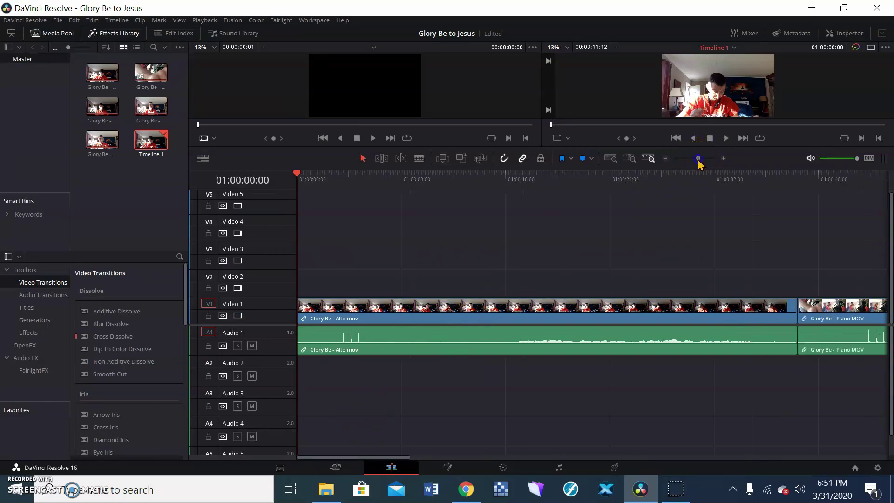
drag(698, 159, 693, 164)
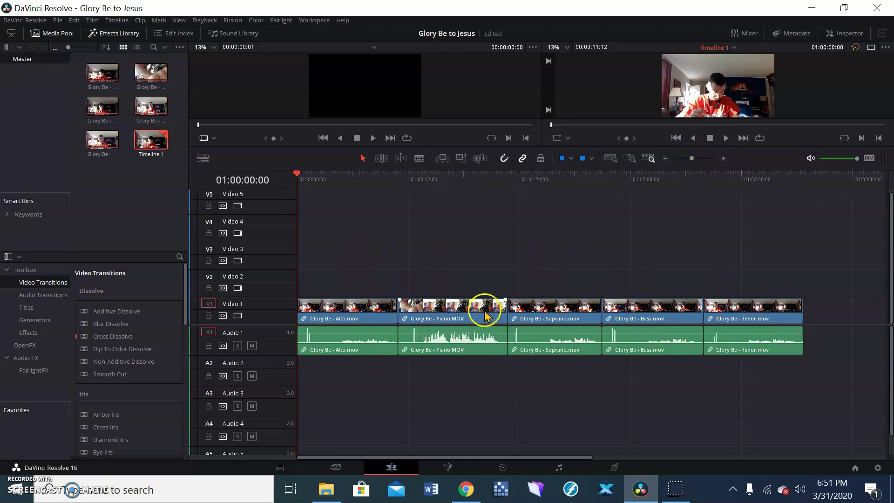
drag(446, 318, 345, 290)
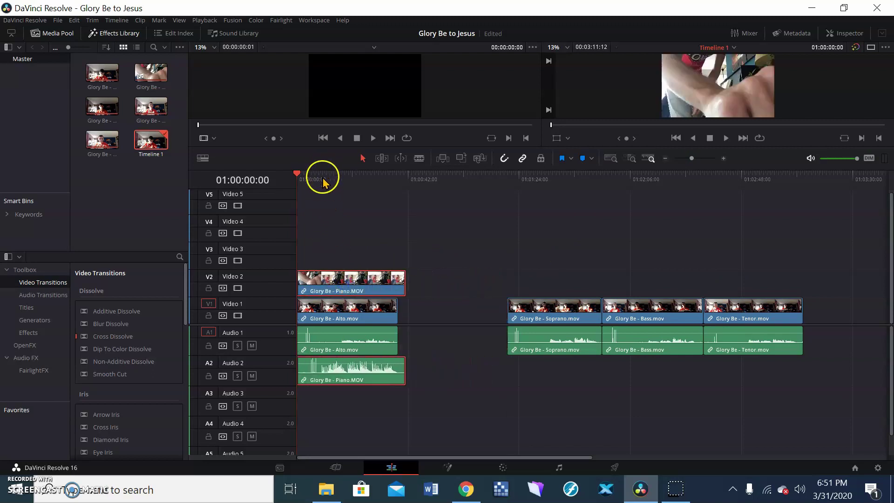
drag(545, 309, 335, 268)
drag(663, 319, 359, 234)
drag(745, 306, 344, 210)
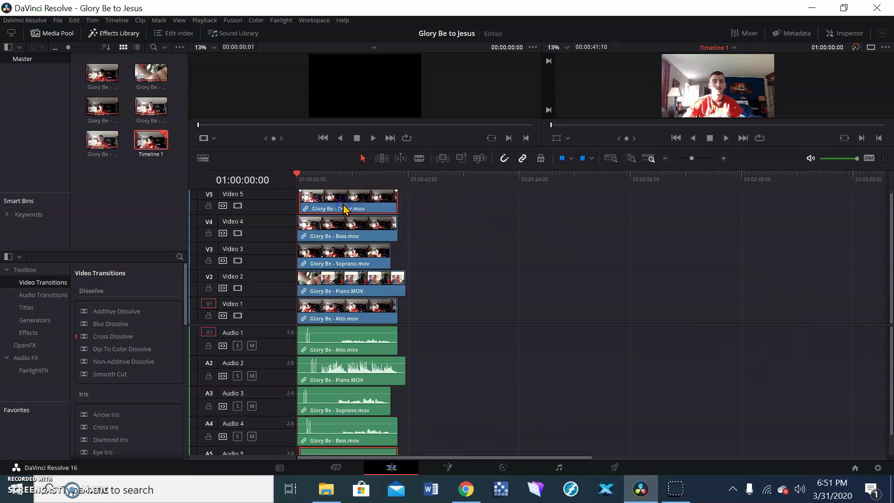
Step: Play the stacked clips together from about 18 seconds, then stop
click(347, 178)
key(space)
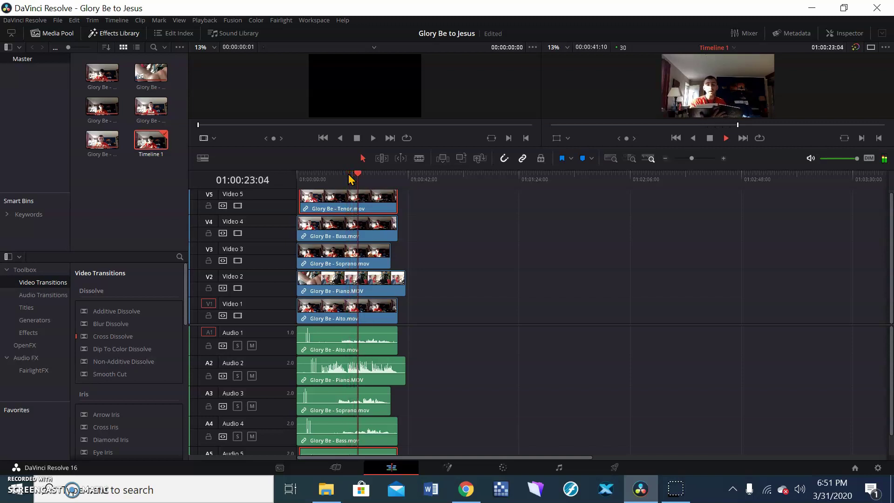
key(space)
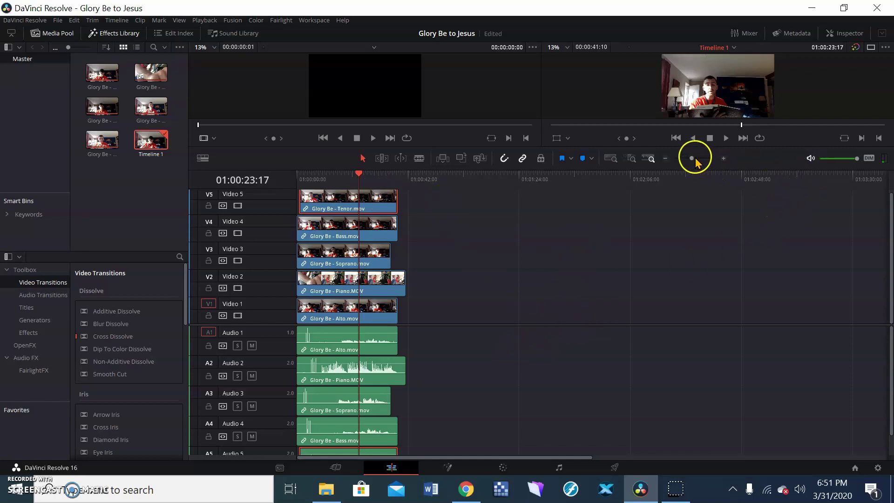
Step: Zoom the timeline in, expand the view to show Audio 1–5, and scroll back to the start
drag(692, 161, 702, 162)
scroll(510, 359, down, 1)
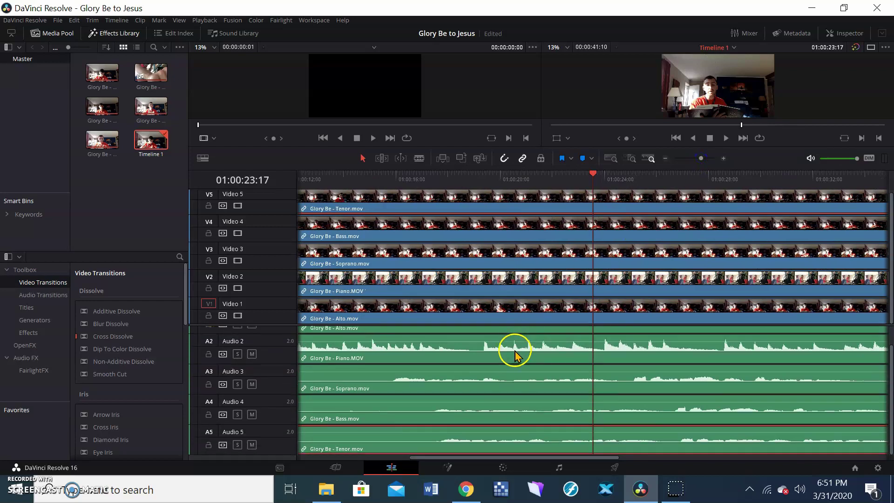
drag(443, 323, 462, 245)
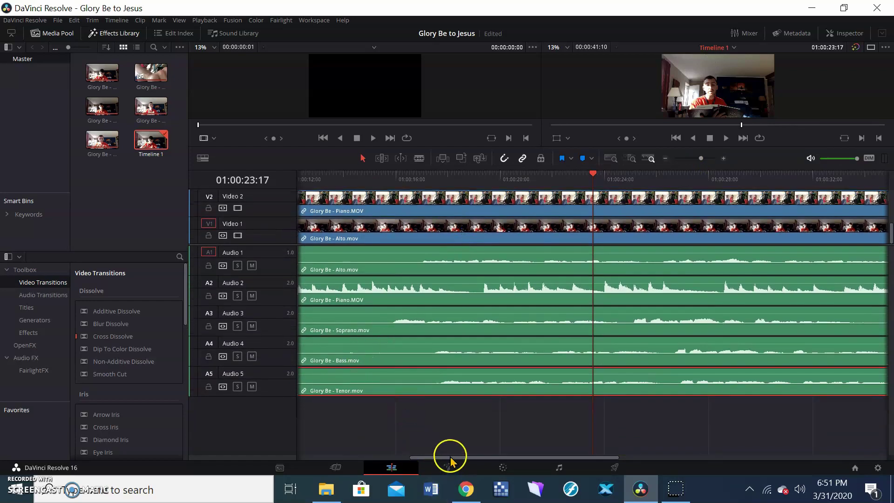
drag(450, 461, 328, 454)
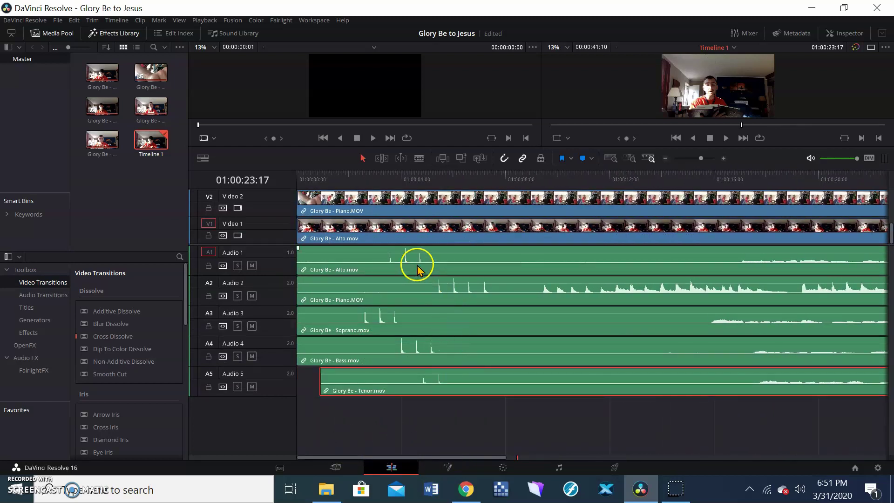
Step: Raise the audio track height in Timeline View Options so the choir waveforms are taller
click(420, 349)
right_click(419, 349)
click(447, 329)
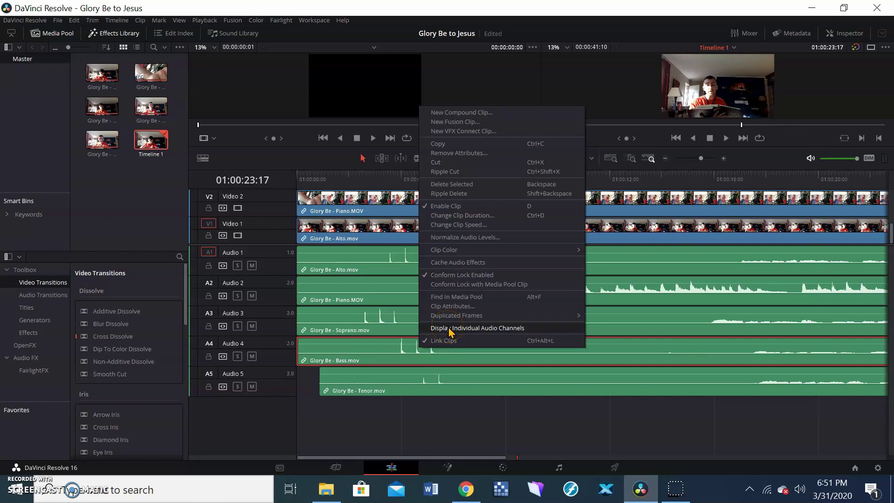
click(229, 139)
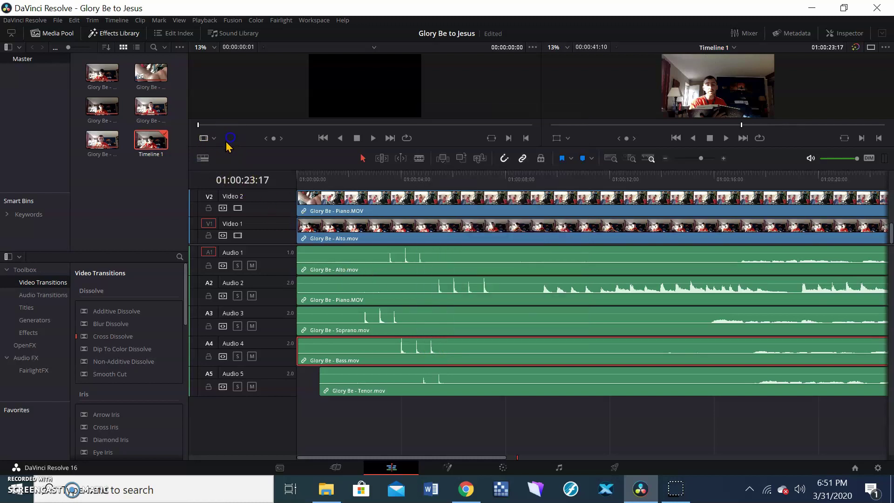
click(203, 159)
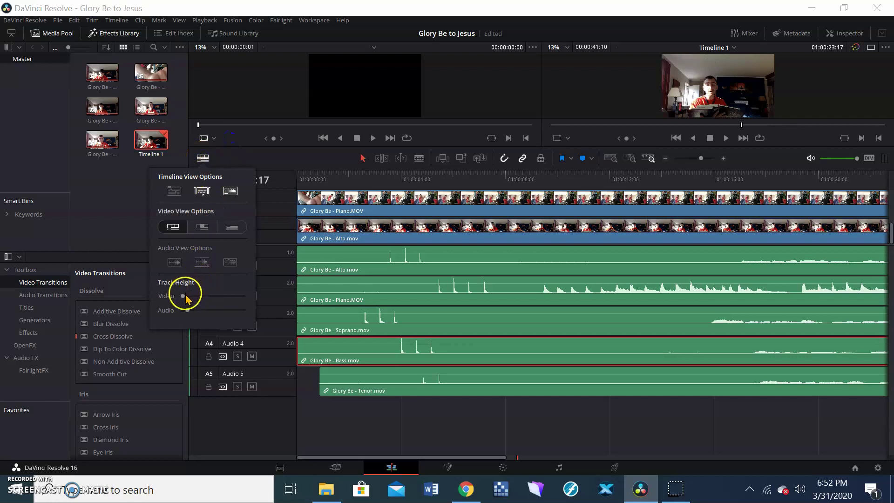
mouse_move(188, 314)
mouse_down()
mouse_move(209, 312)
mouse_move(181, 314)
mouse_move(198, 312)
mouse_up()
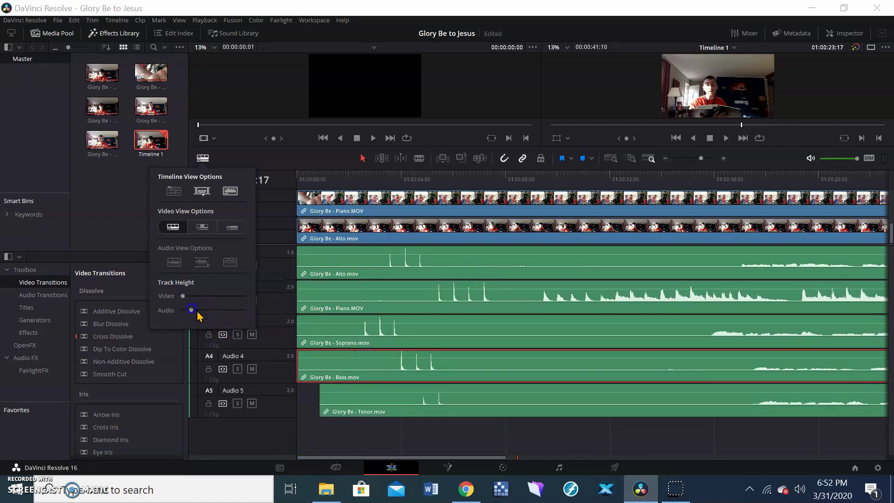
Step: Slide the Alto, Soprano, Bass and Tenor clips later to roughly match the Piano clip
click(610, 439)
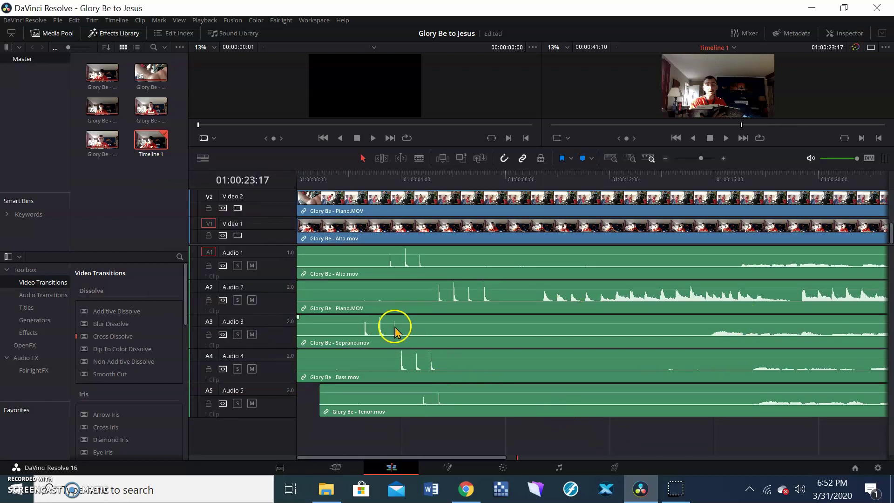
click(349, 298)
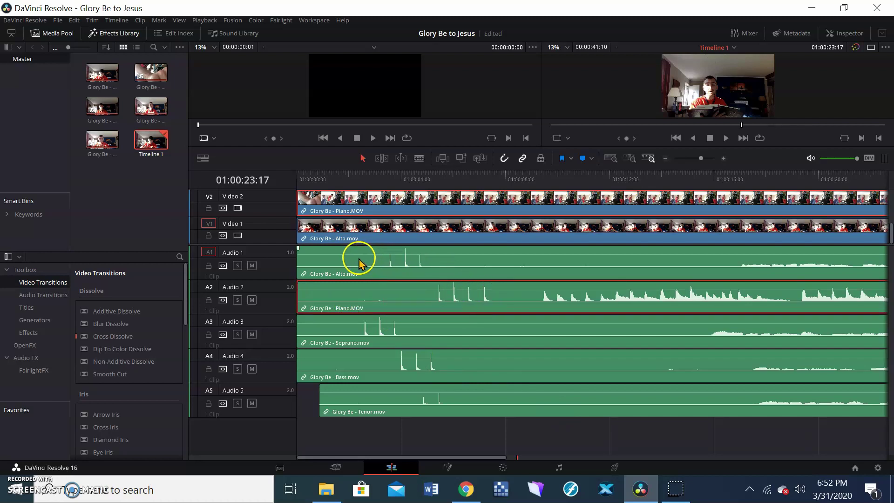
drag(359, 263, 421, 272)
drag(415, 333, 512, 335)
drag(482, 362, 519, 368)
drag(472, 401, 528, 402)
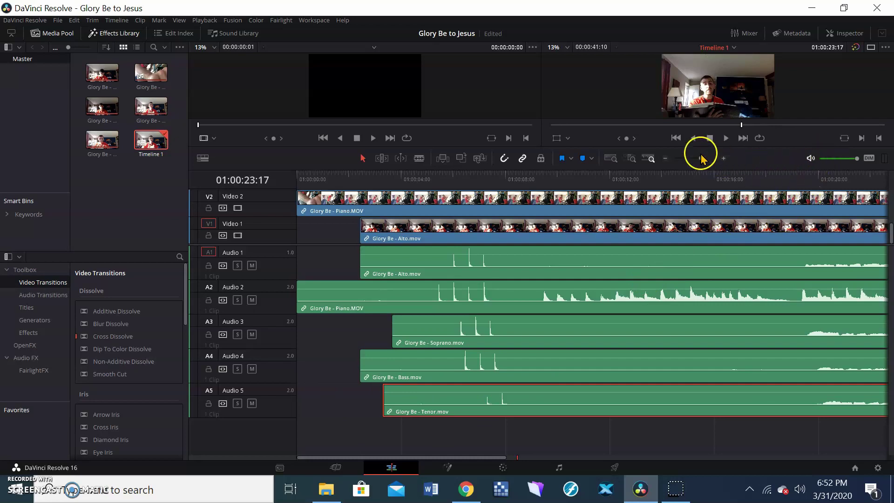
Step: Zoom in on the timeline with the playhead at the opening clap spikes
drag(702, 161, 705, 160)
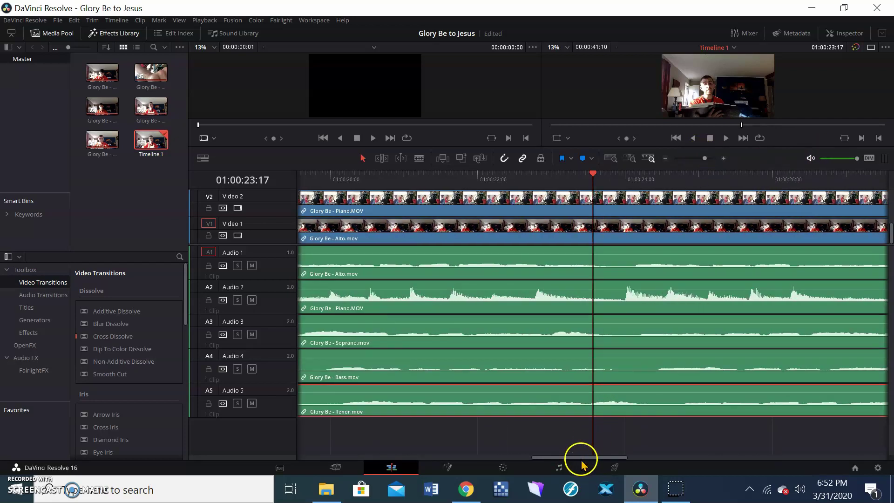
drag(579, 458, 396, 457)
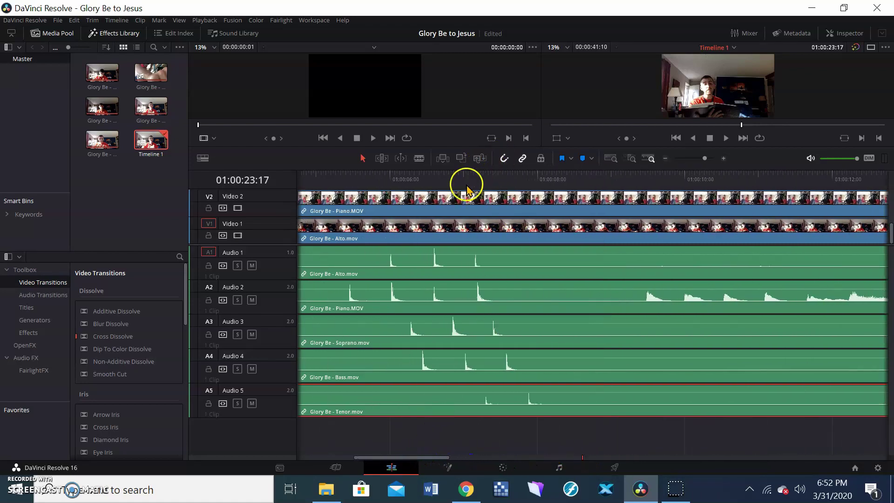
click(476, 176)
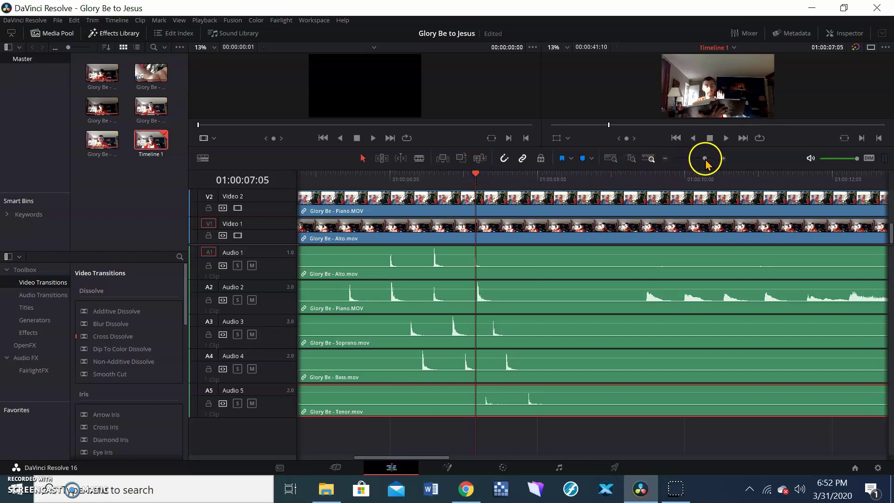
drag(705, 159, 711, 162)
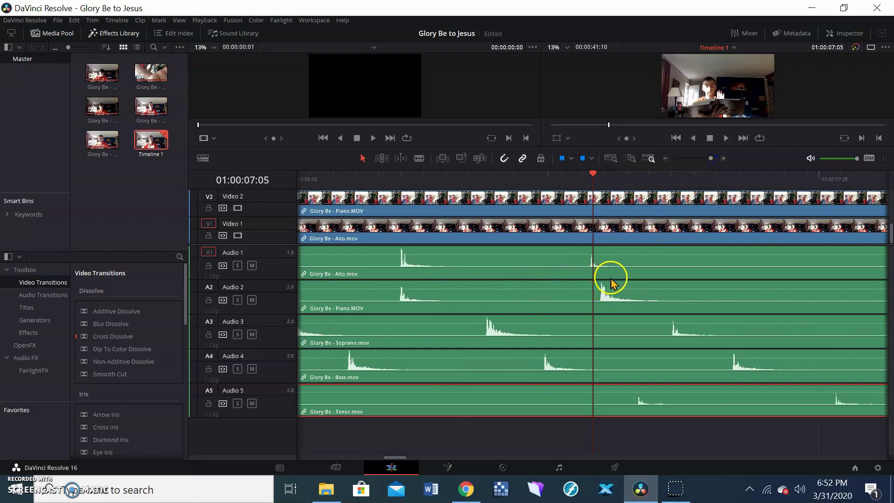
Step: Nudge the Alto, Soprano, Bass and Tenor clips so their clap spikes line up with the Piano
mouse_move(612, 278)
mouse_down()
mouse_move(653, 276)
mouse_move(624, 275)
mouse_up()
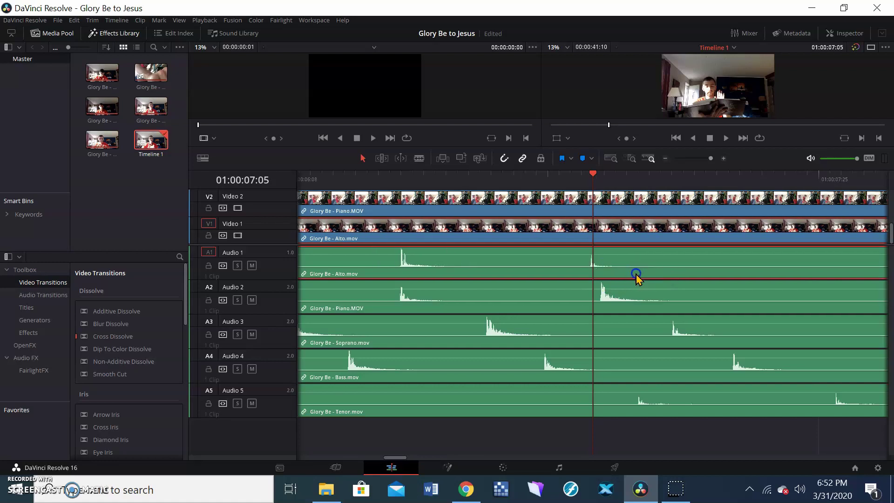
drag(645, 338, 578, 338)
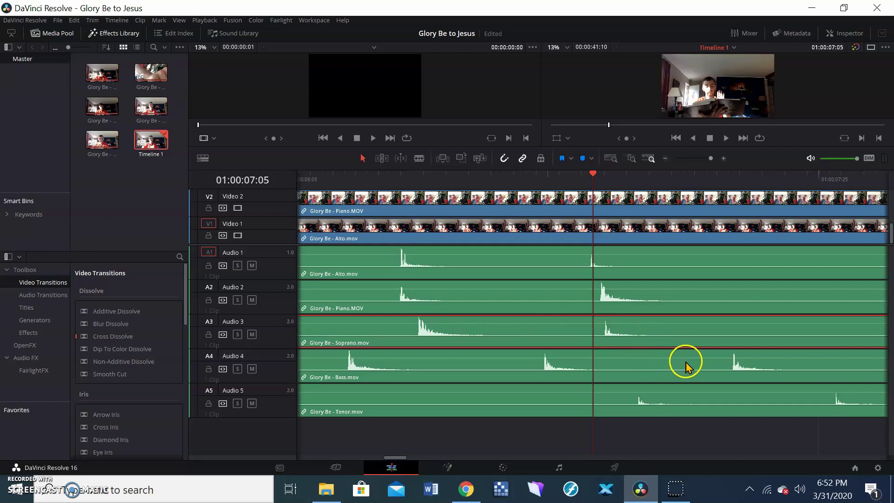
drag(686, 368, 555, 373)
drag(614, 401, 397, 400)
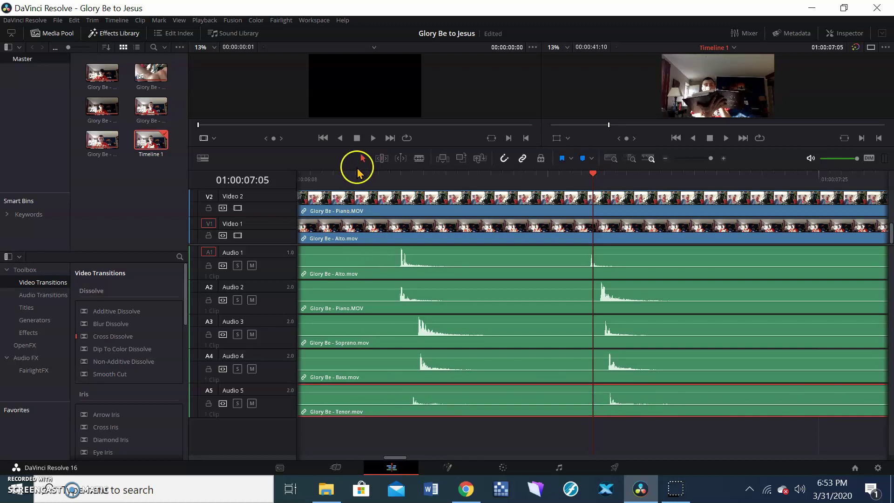
Step: Play back from just before the claps to check the alignment
click(345, 177)
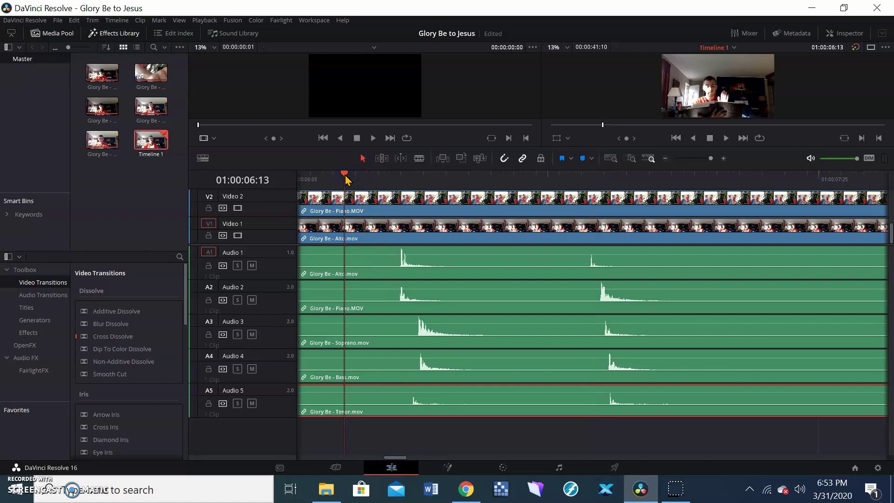
key(space)
click(466, 373)
Step: Play the synced choir timeline from about 01:00:17 to roughly 25 seconds to check the parts
mouse_move(711, 158)
mouse_down()
mouse_move(690, 160)
mouse_move(698, 161)
mouse_up()
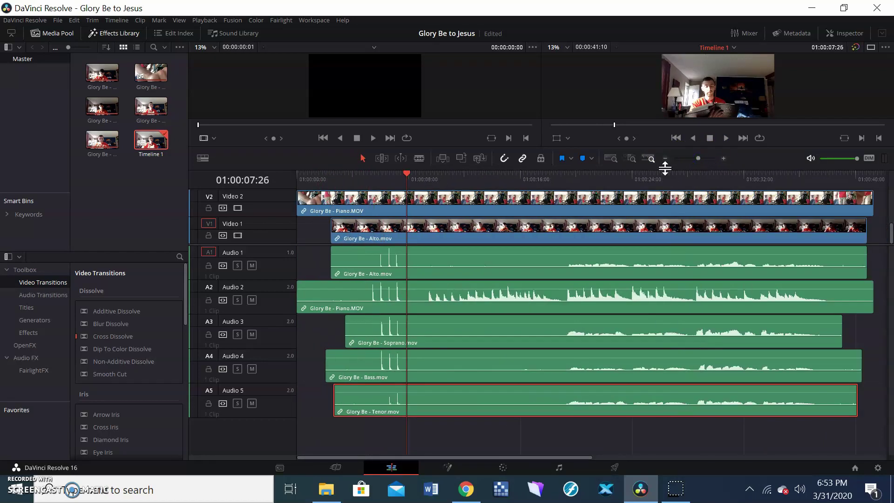
click(536, 180)
click(538, 229)
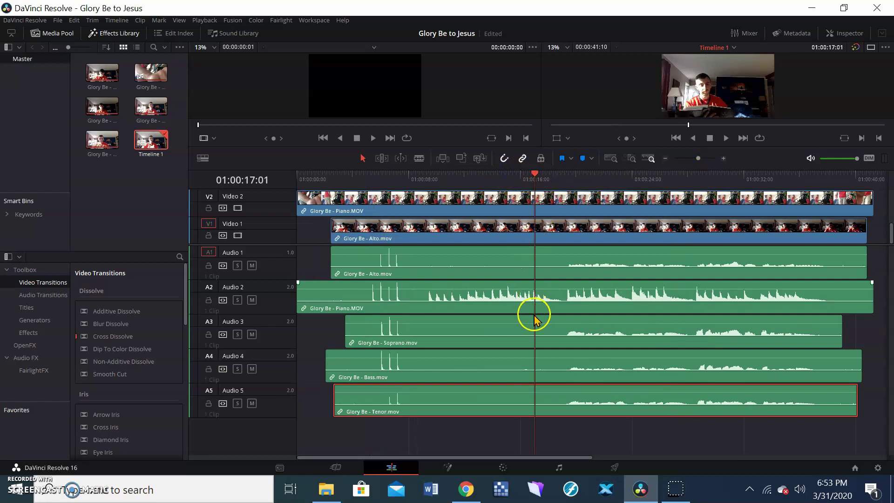
key(space)
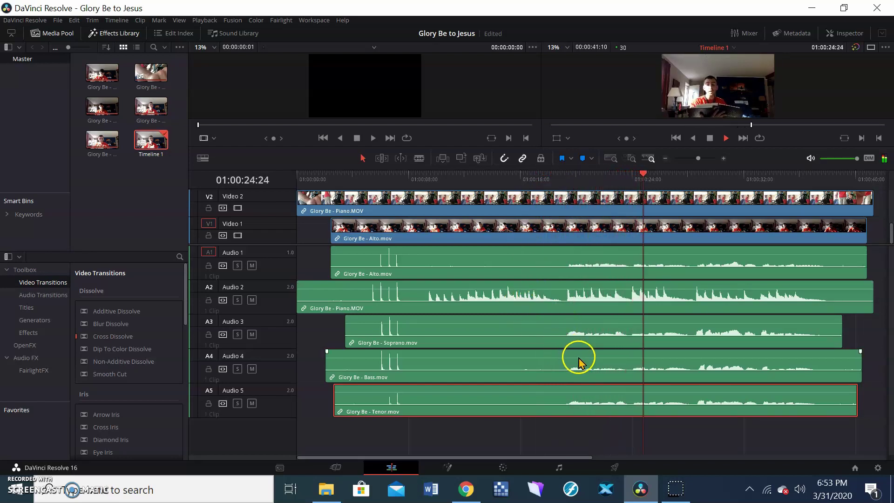
key(space)
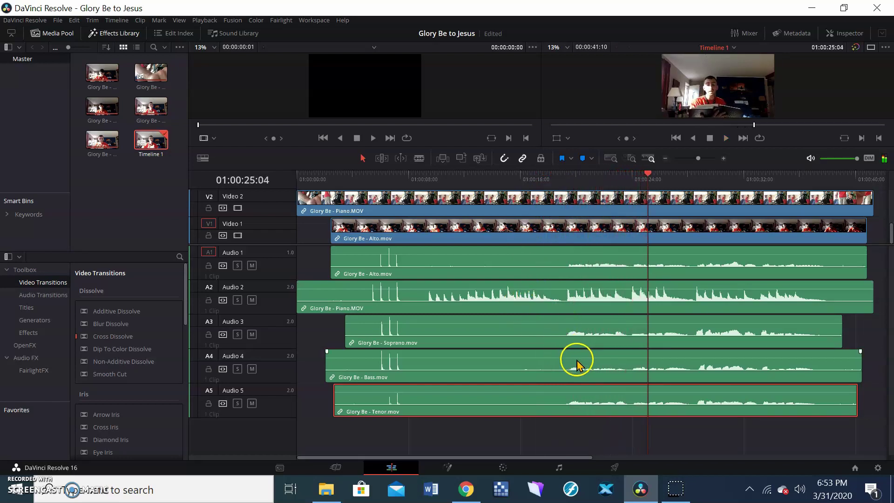
Step: Adjust the Piano clip's volume on A2 to -4.89 dB and play it back to check
click(571, 298)
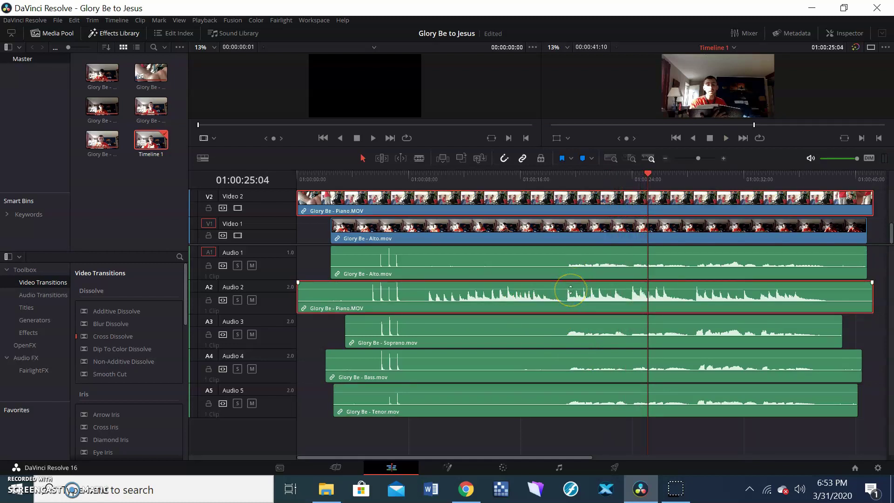
drag(571, 289, 578, 299)
key(space)
key(space)
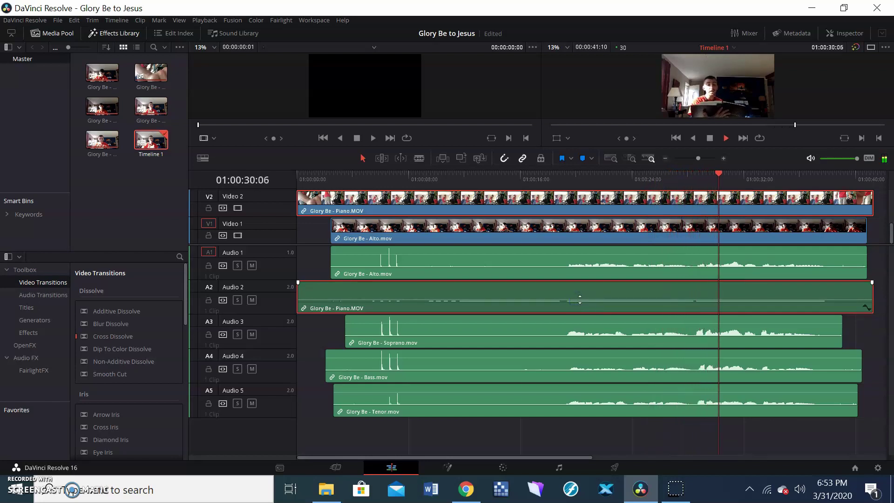
key(space)
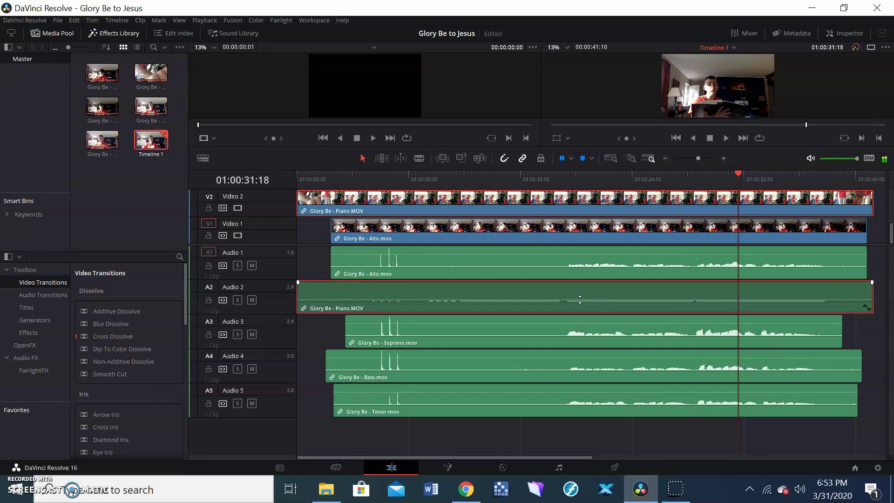
drag(580, 300, 589, 292)
key(space)
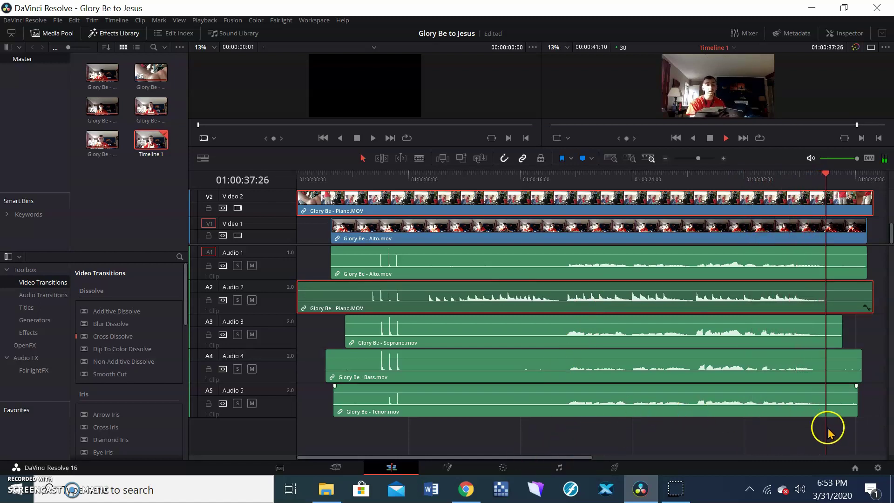
key(space)
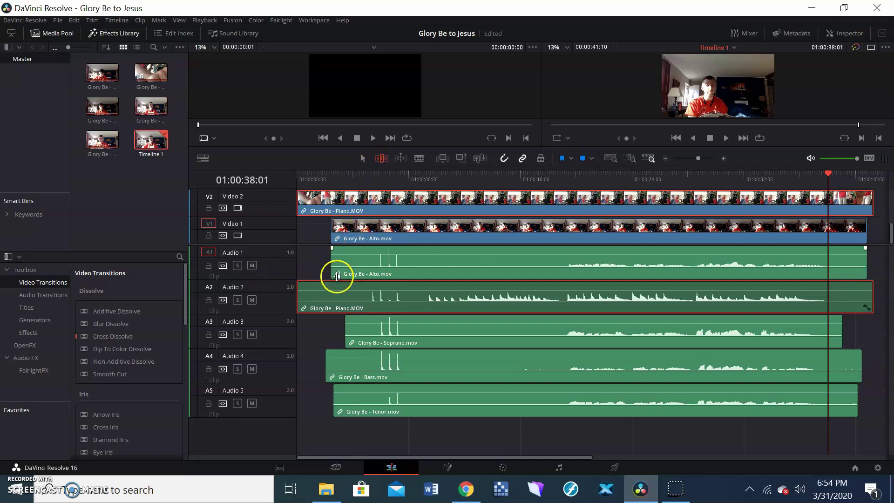
scroll(320, 233, up, 2)
scroll(319, 234, up, 1)
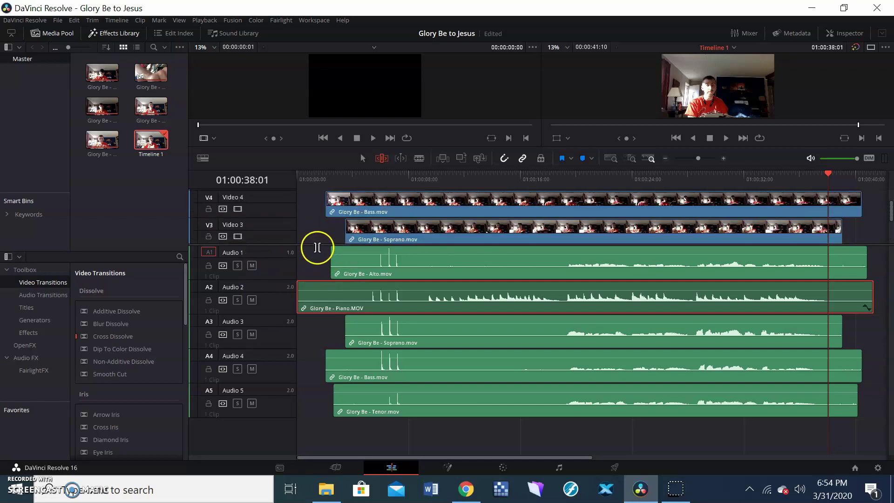
drag(318, 244, 331, 331)
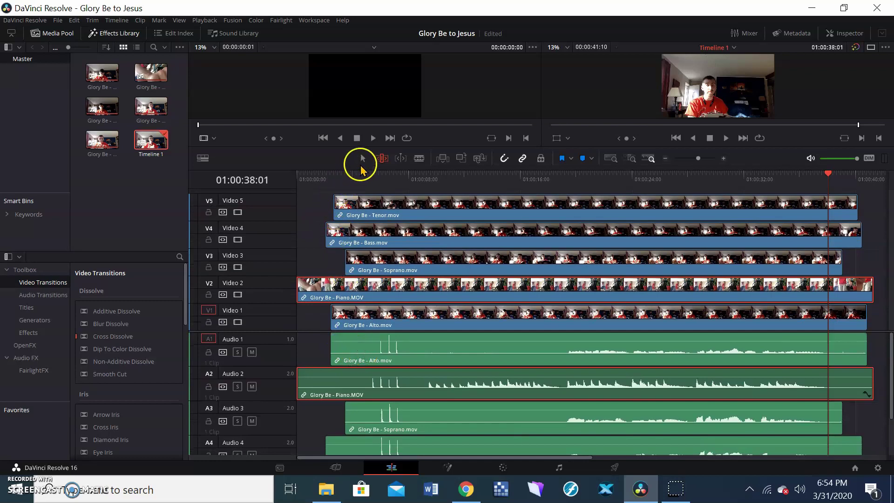
click(364, 159)
click(380, 350)
click(401, 386)
click(369, 354)
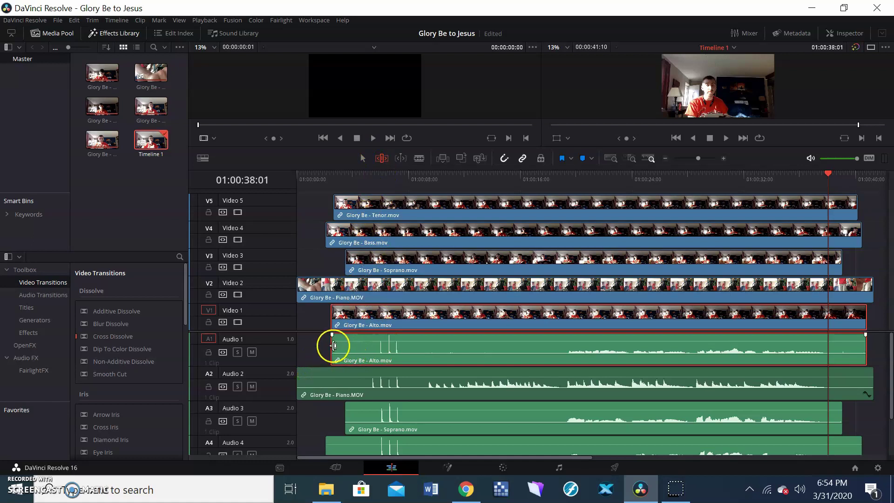
Step: Trim the heads of the Alto, Piano, Soprano, Bass and Tenor clips to one common start point
drag(332, 345, 411, 369)
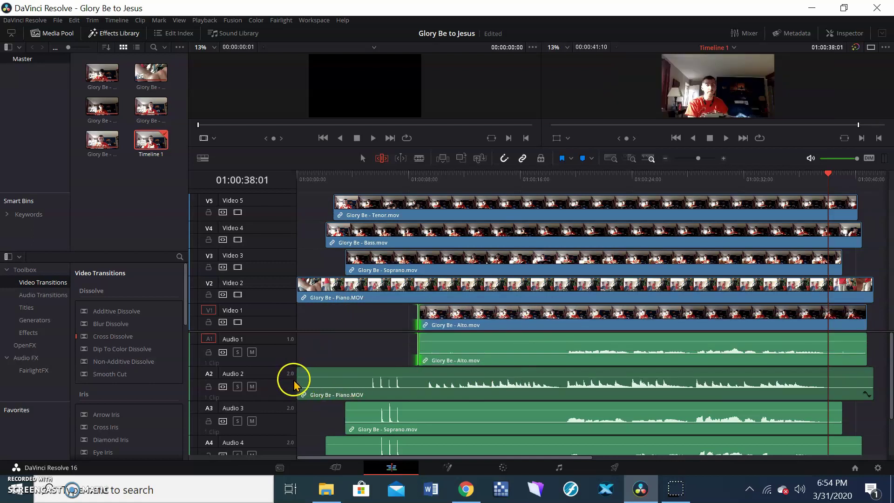
drag(298, 379, 418, 389)
click(345, 418)
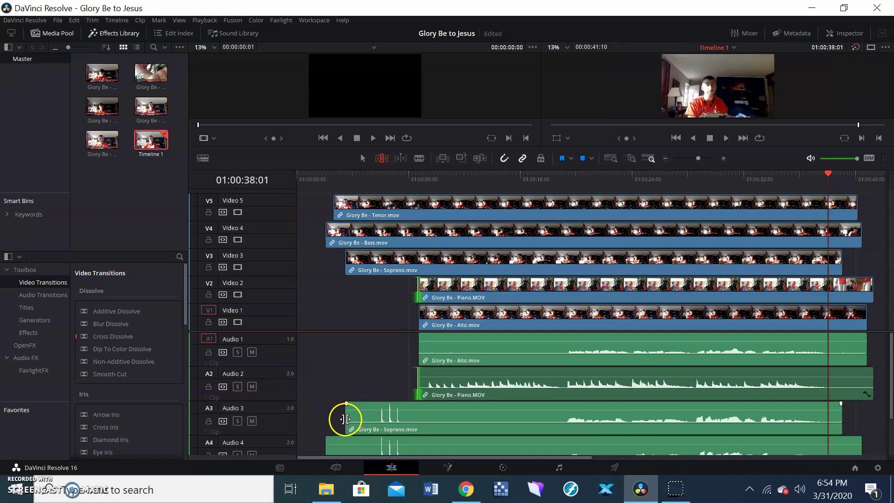
drag(345, 418, 419, 417)
scroll(373, 424, down, 2)
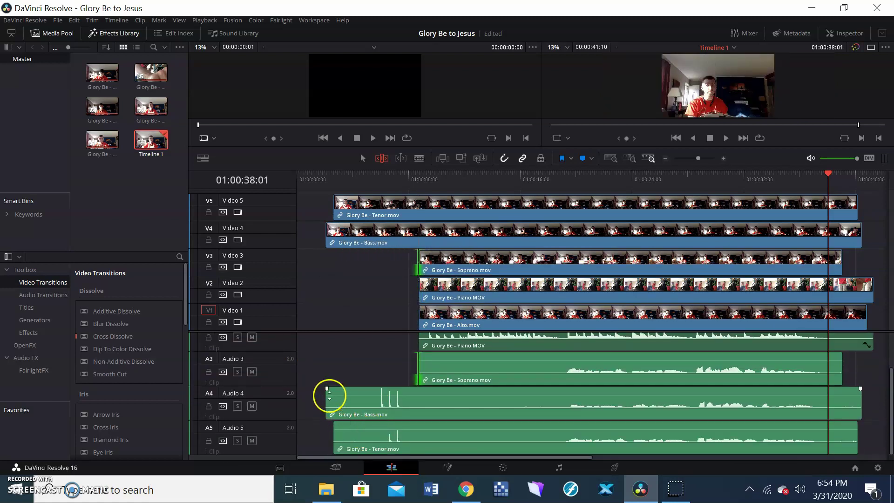
drag(323, 399, 416, 400)
drag(335, 434, 417, 443)
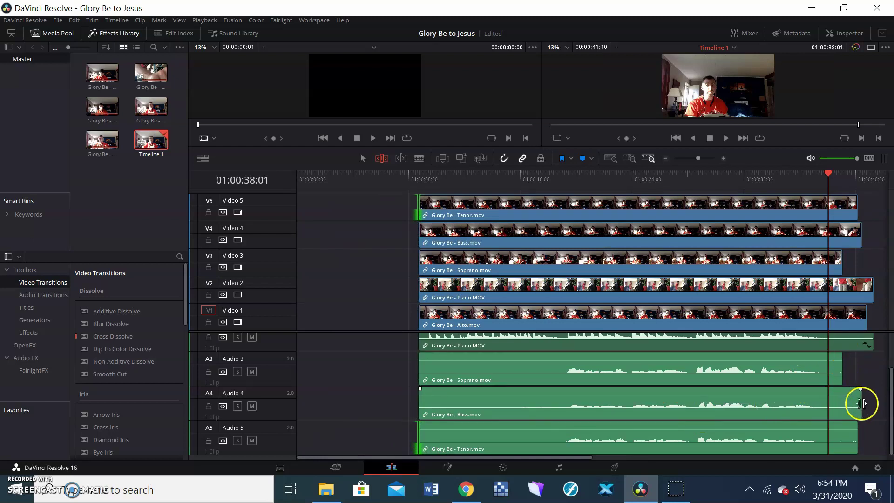
Step: Trim the Bass, Soprano, Piano and Alto tails back to the playhead so all clips end together
drag(861, 403, 827, 436)
drag(845, 375, 828, 372)
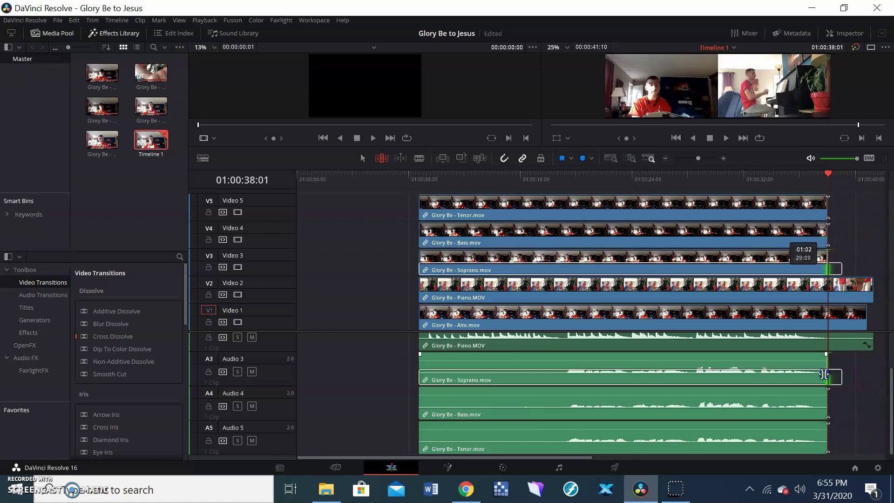
scroll(871, 338, up, 2)
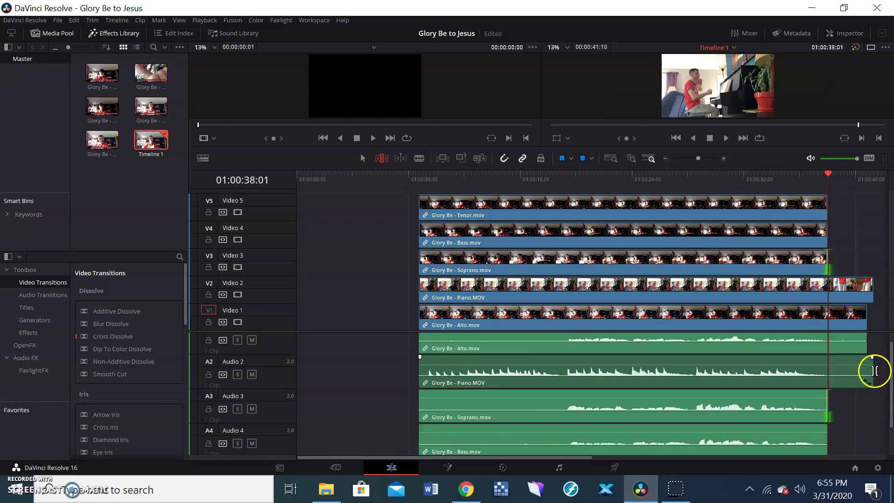
click(872, 372)
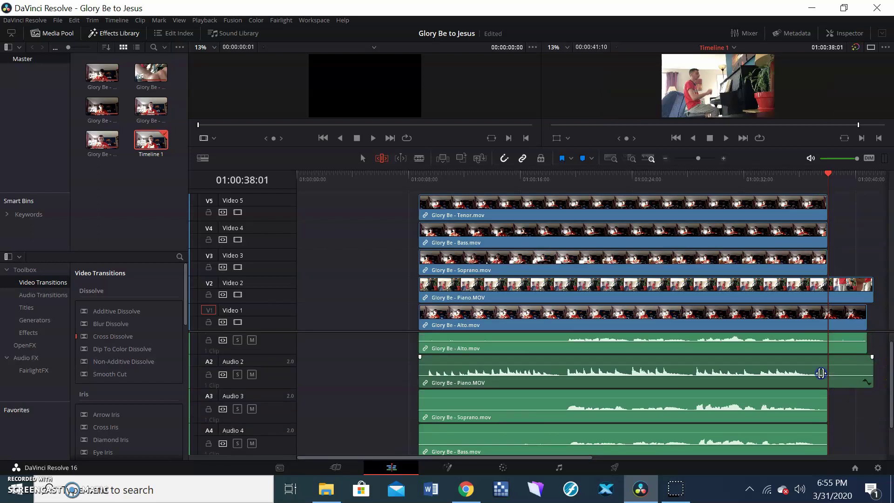
click(830, 372)
click(875, 373)
click(874, 373)
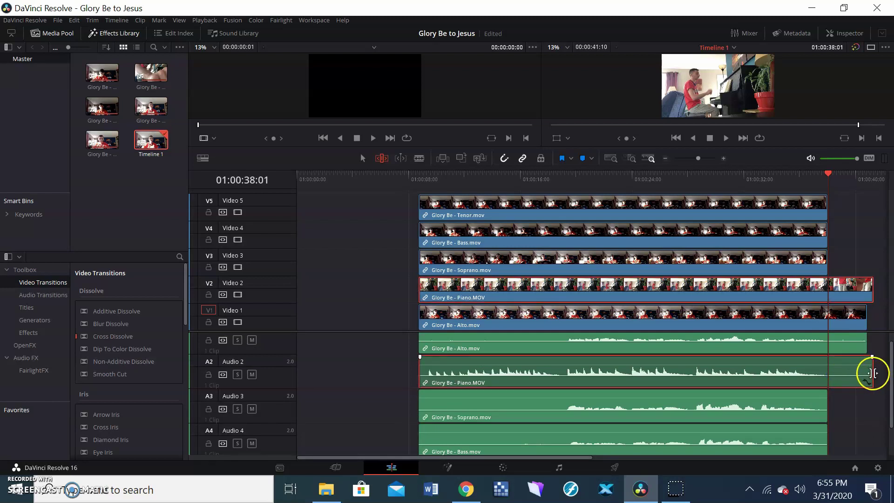
drag(872, 373, 828, 372)
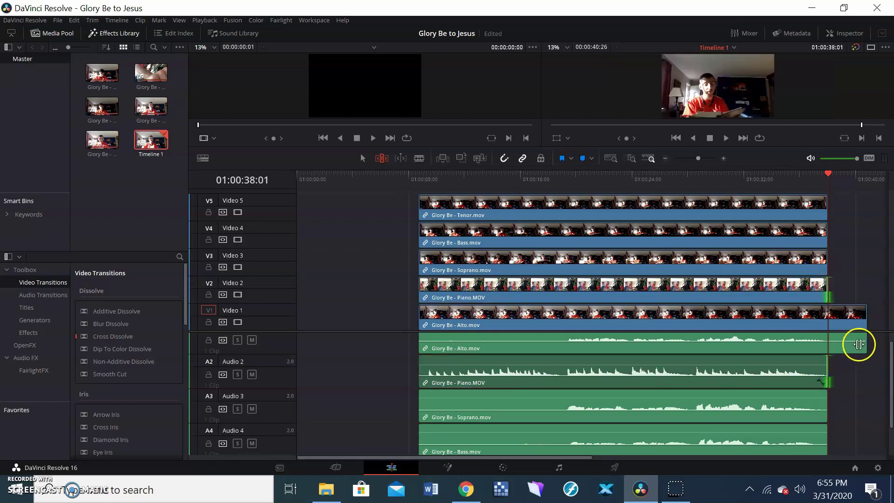
drag(859, 345, 828, 345)
click(850, 380)
scroll(850, 379, up, 1)
Step: Select all clips, shift the stack to the timeline start, and enlarge the viewer area
click(609, 320)
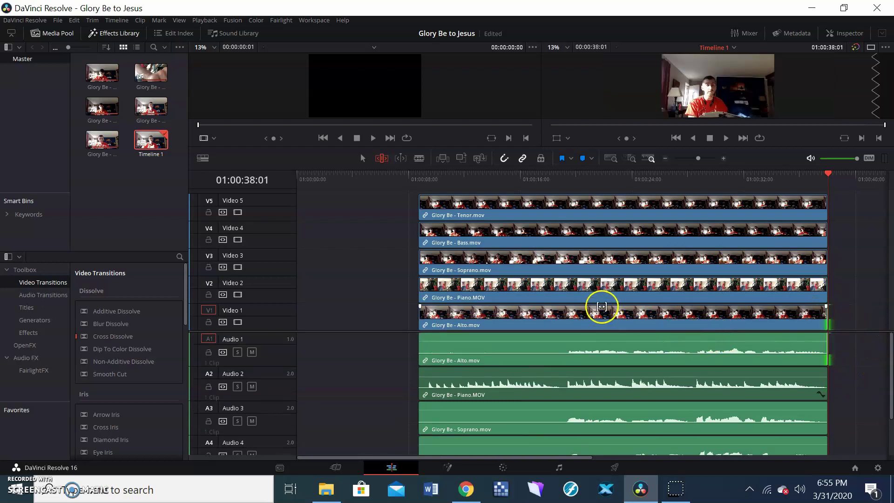
click(452, 355)
key(ctrl+a)
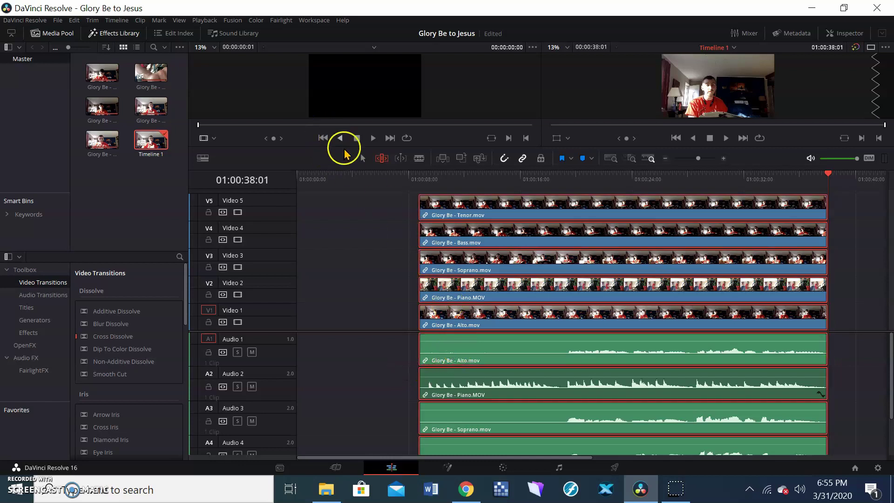
click(360, 158)
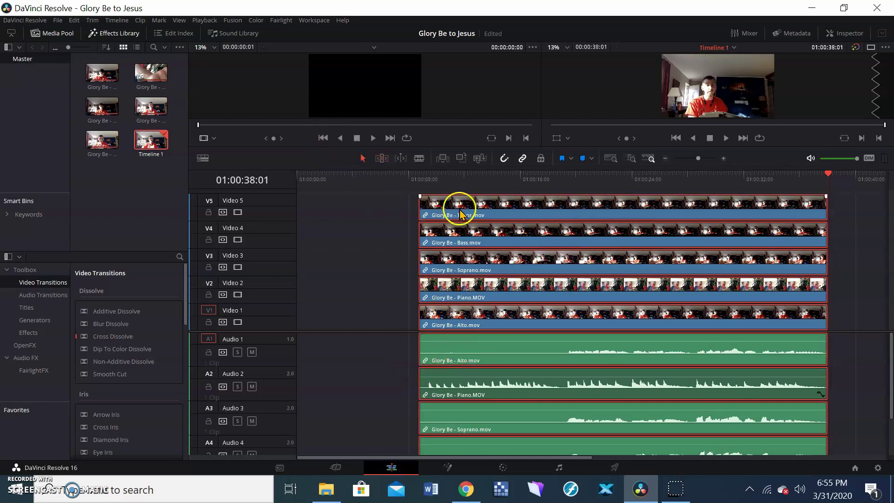
drag(459, 213, 338, 216)
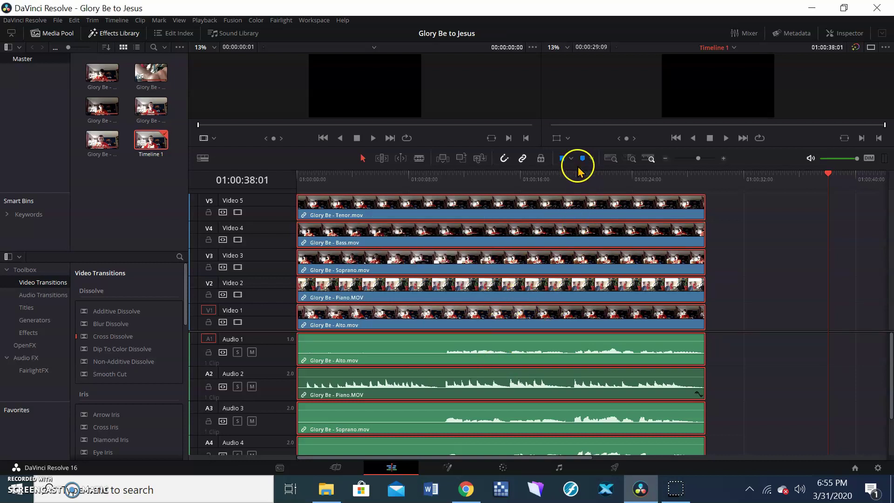
drag(577, 169, 621, 290)
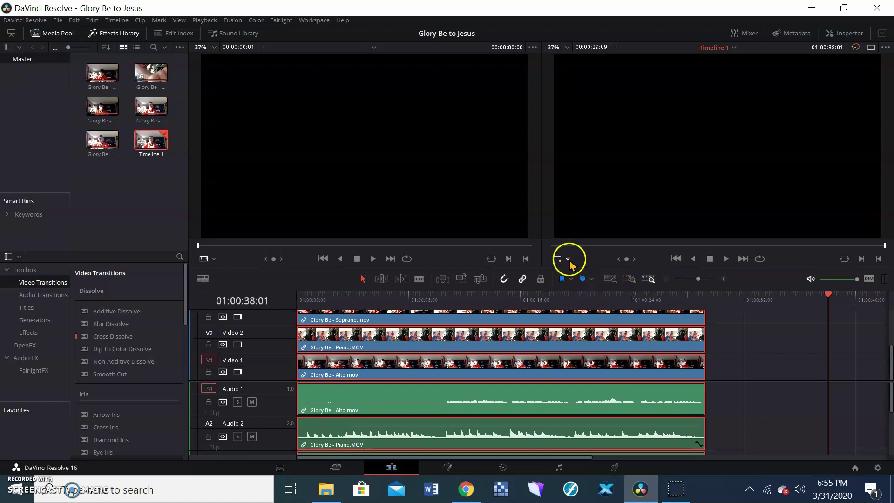
Step: Park the playhead around five seconds in and turn on the viewer's Transform overlay
click(375, 298)
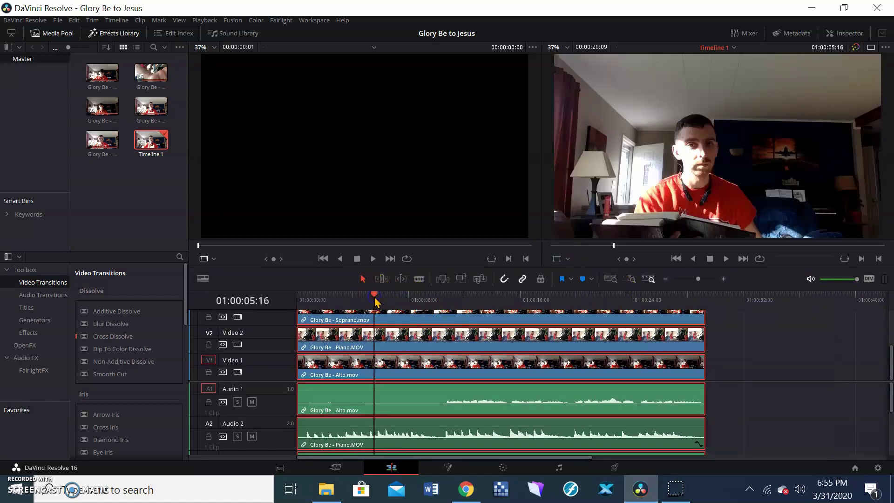
click(568, 260)
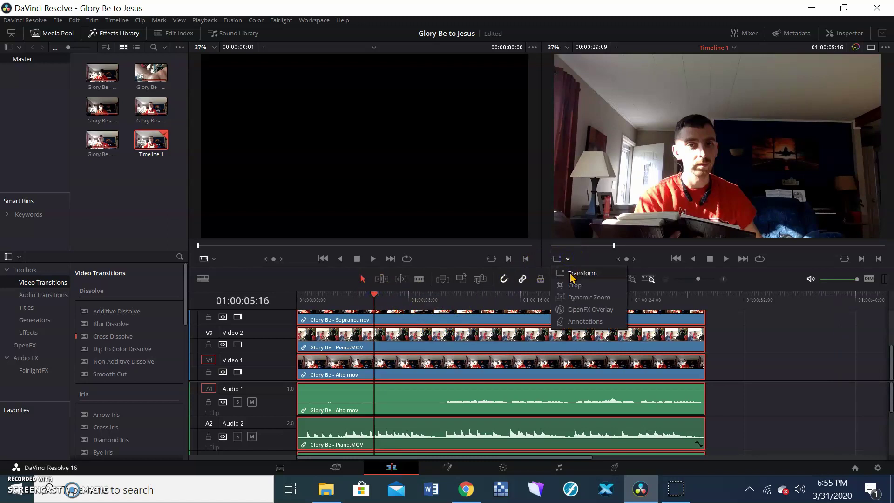
click(572, 274)
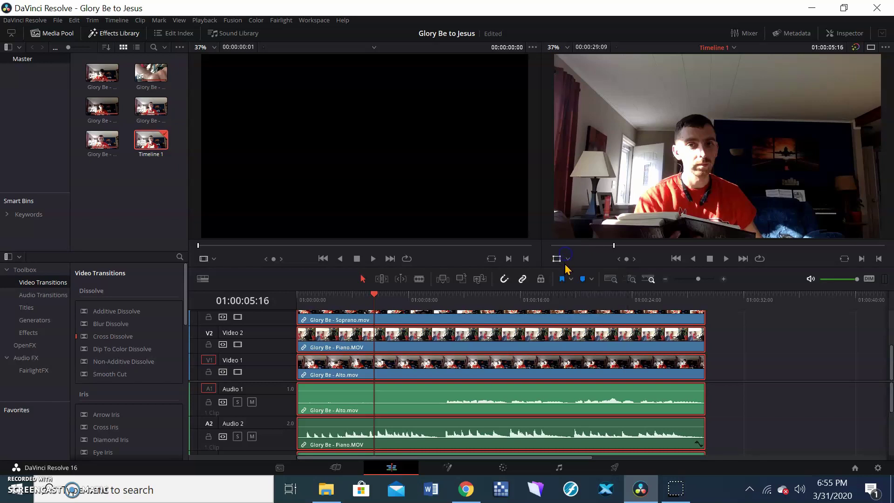
click(568, 261)
click(570, 277)
Step: Shrink the Alto picture and move it into the frame's top-right corner
click(741, 375)
click(692, 374)
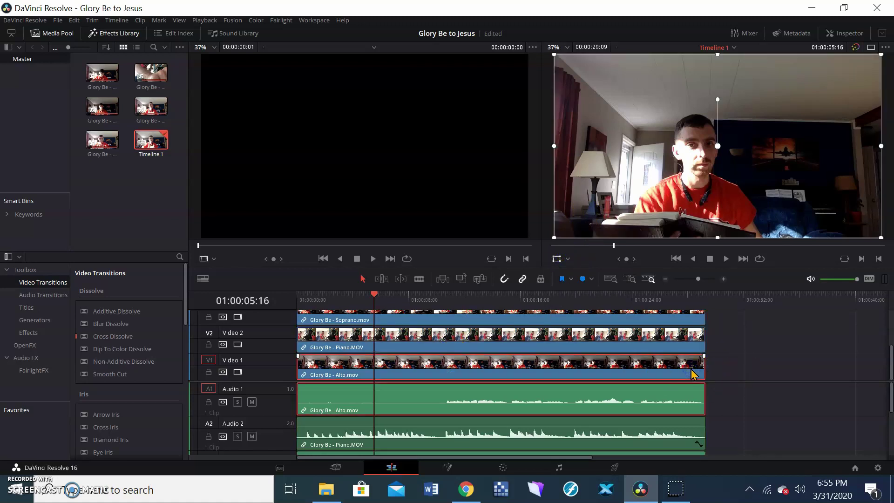
click(567, 259)
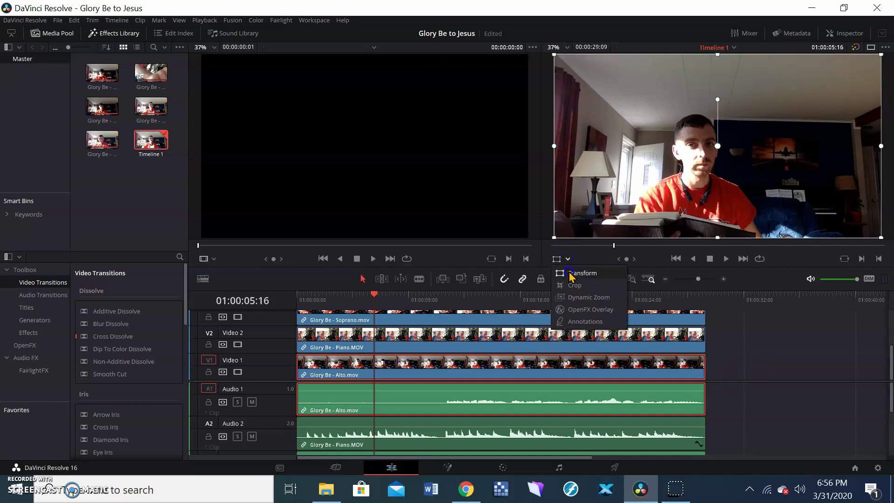
click(572, 274)
drag(554, 238, 653, 212)
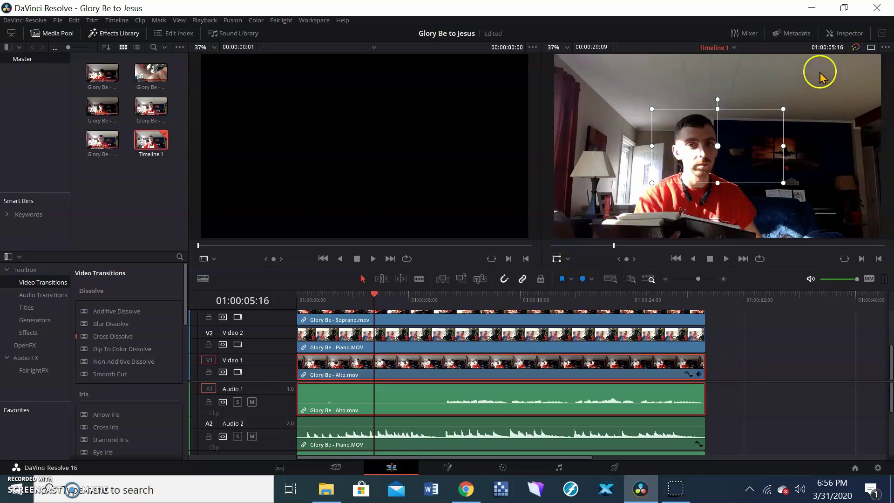
drag(750, 142, 829, 96)
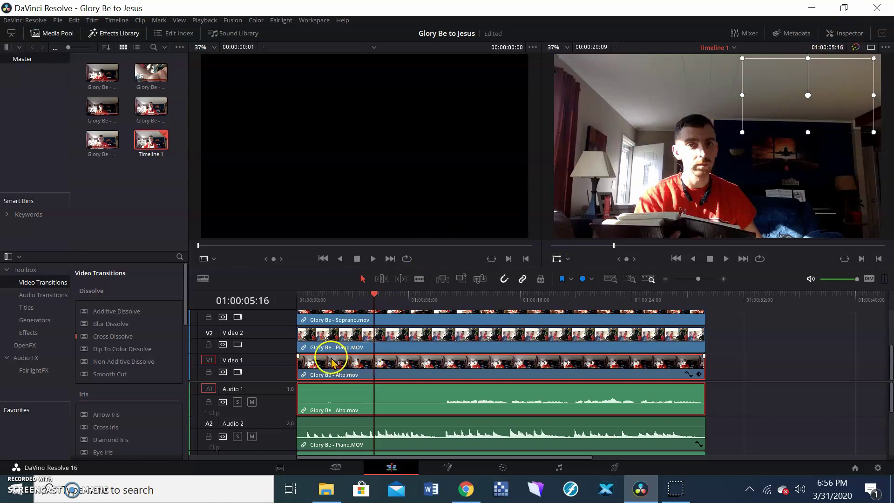
scroll(334, 349, up, 1)
scroll(333, 350, up, 3)
click(336, 322)
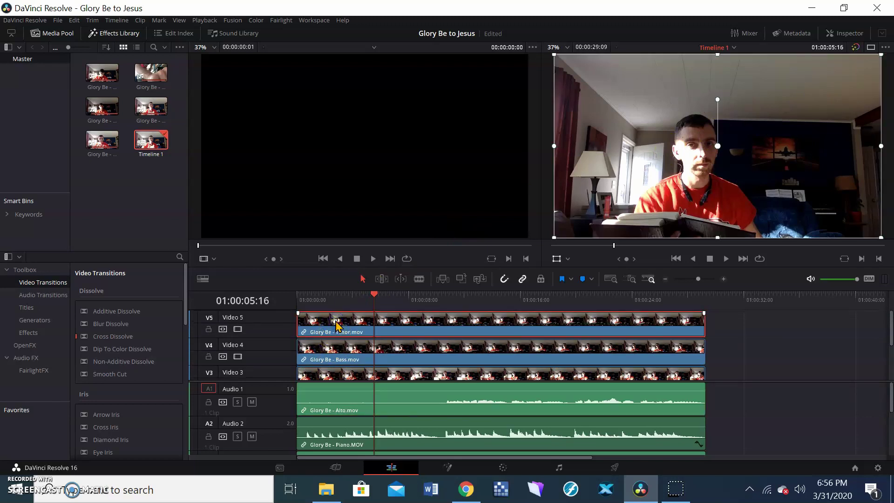
click(566, 260)
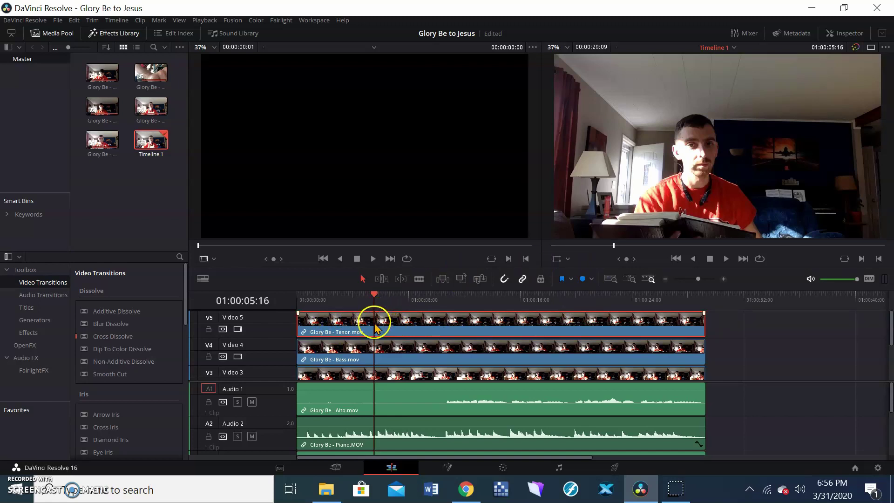
Step: Re-enable the Transform overlay and shrink the Tenor picture into the top-left corner
click(554, 246)
click(557, 259)
click(568, 259)
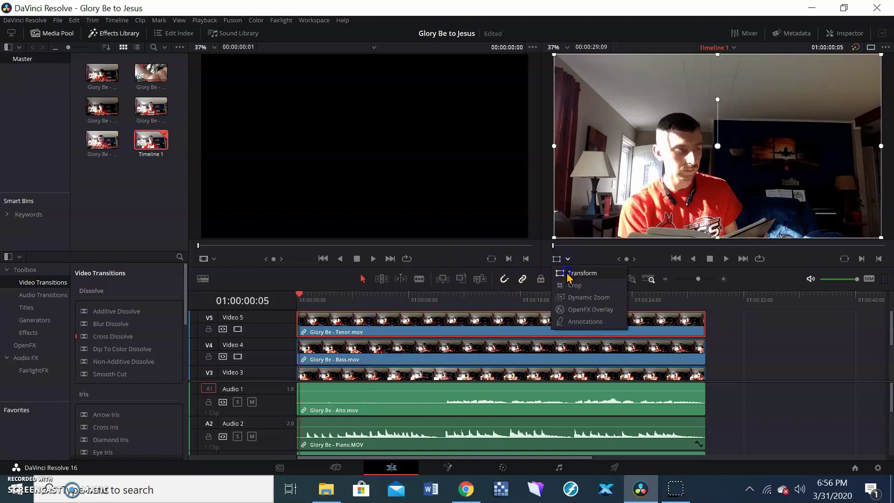
click(578, 273)
drag(554, 238, 667, 188)
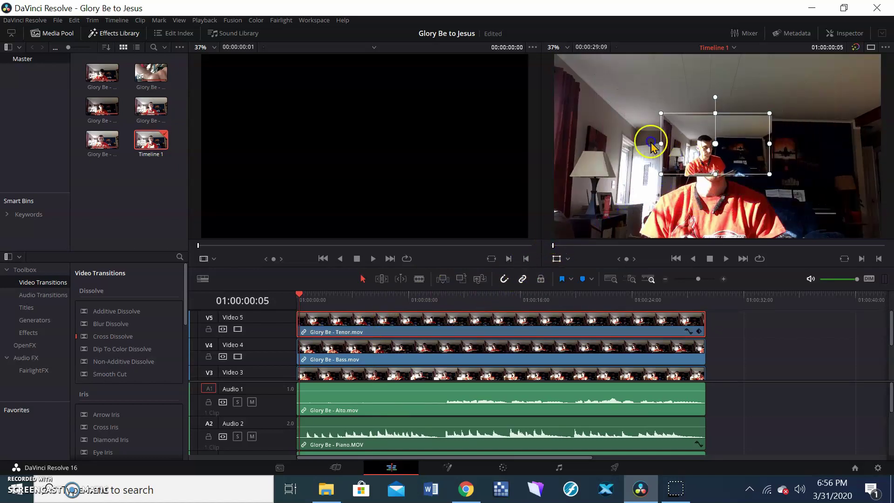
drag(642, 144, 550, 95)
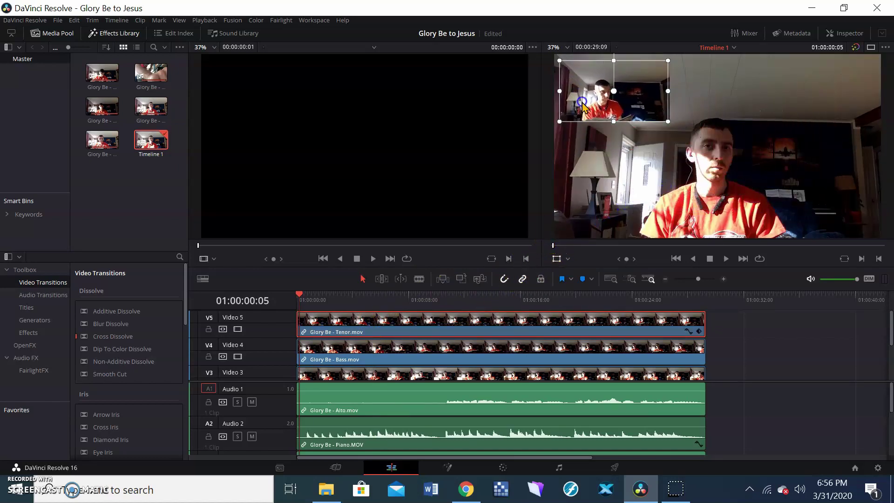
Step: Shrink the Bass picture and move it to the lower left of the frame
click(355, 349)
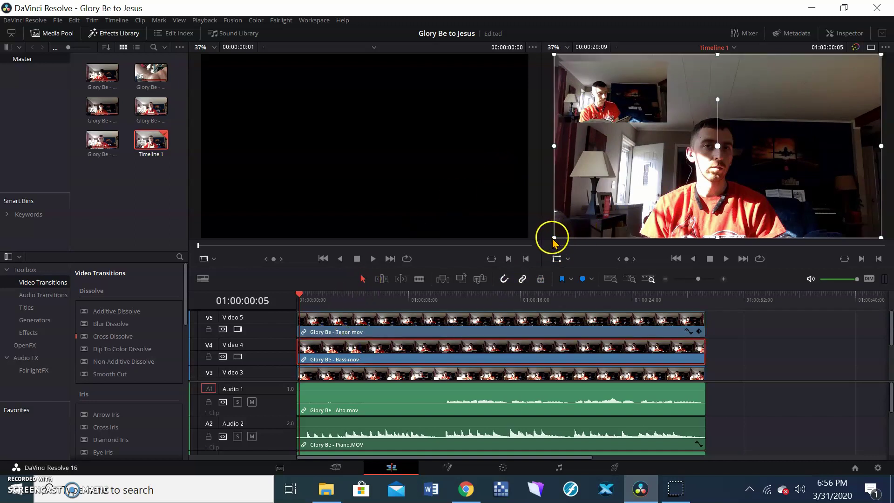
drag(553, 240, 670, 174)
drag(690, 145, 591, 194)
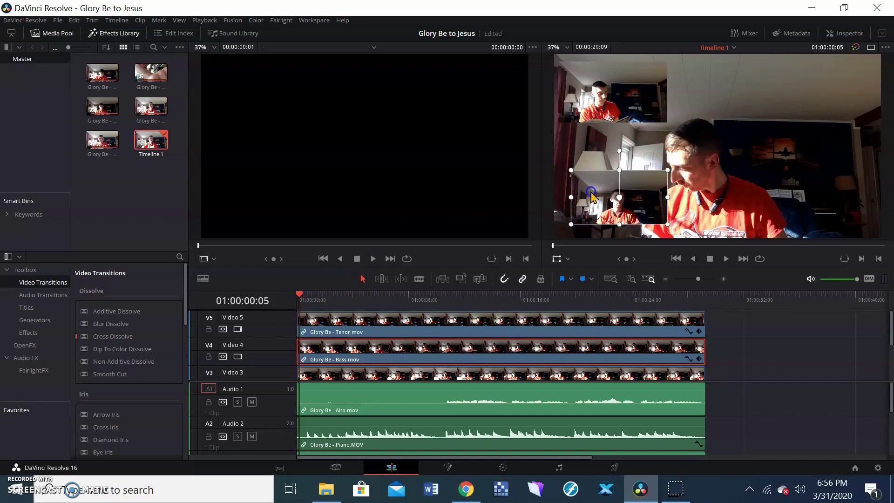
scroll(433, 352, down, 3)
Step: Shrink the Soprano picture down to a small box
click(426, 356)
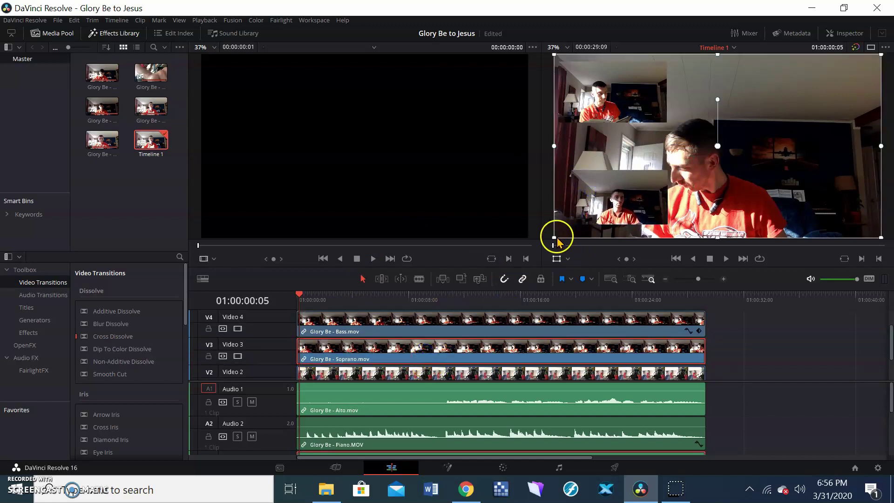
drag(554, 238, 789, 216)
scroll(368, 366, down, 3)
scroll(368, 366, down, 2)
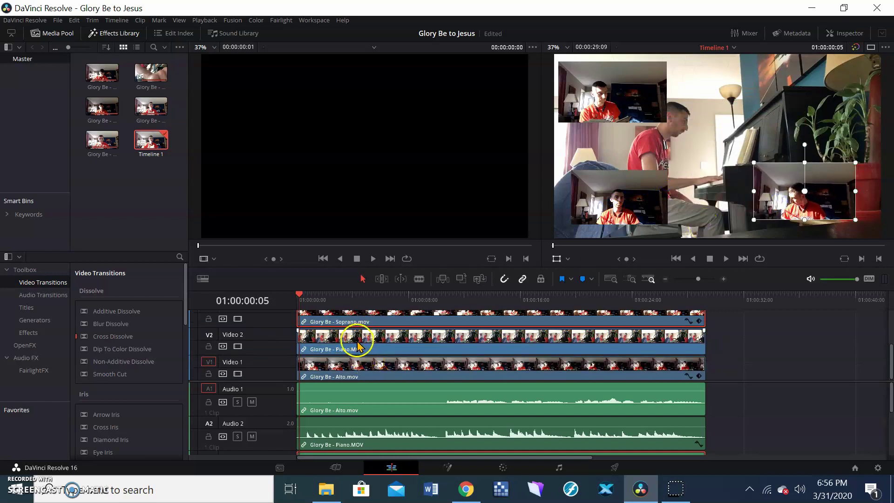
click(357, 347)
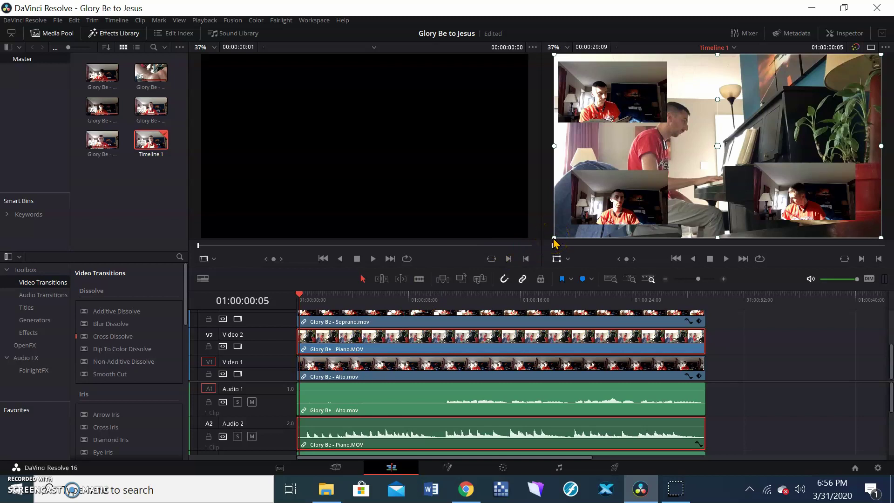
Step: Shrink the Piano picture to a small centre box
drag(554, 238, 653, 200)
drag(565, 320, 566, 373)
click(567, 372)
Step: Enlarge and reposition the Alto picture so it fills the frame behind the others
drag(788, 107, 618, 92)
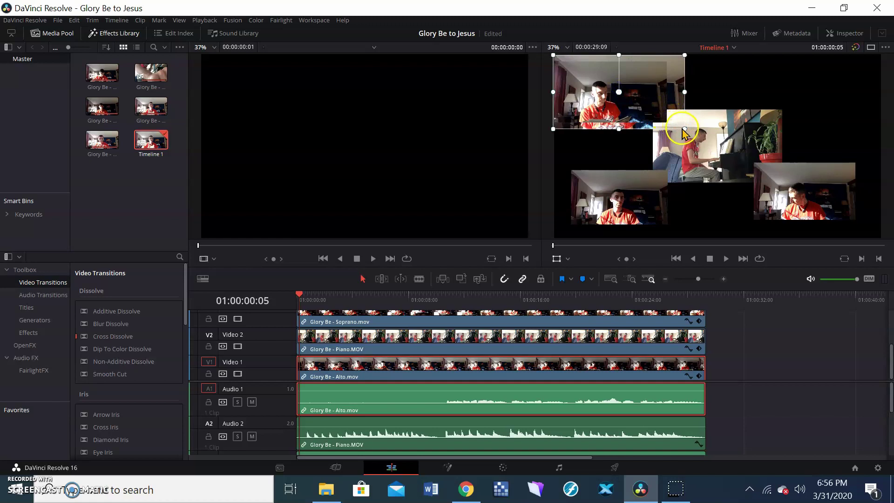
drag(686, 133, 795, 173)
drag(701, 88, 791, 130)
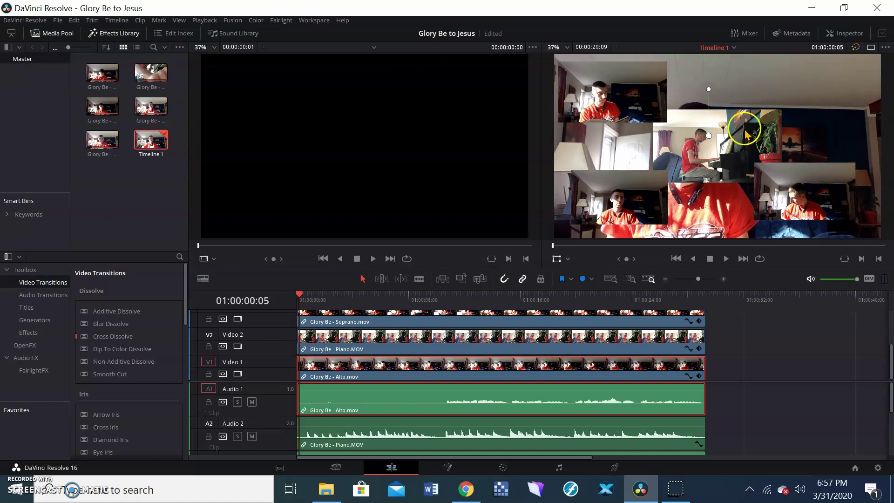
click(585, 335)
click(586, 320)
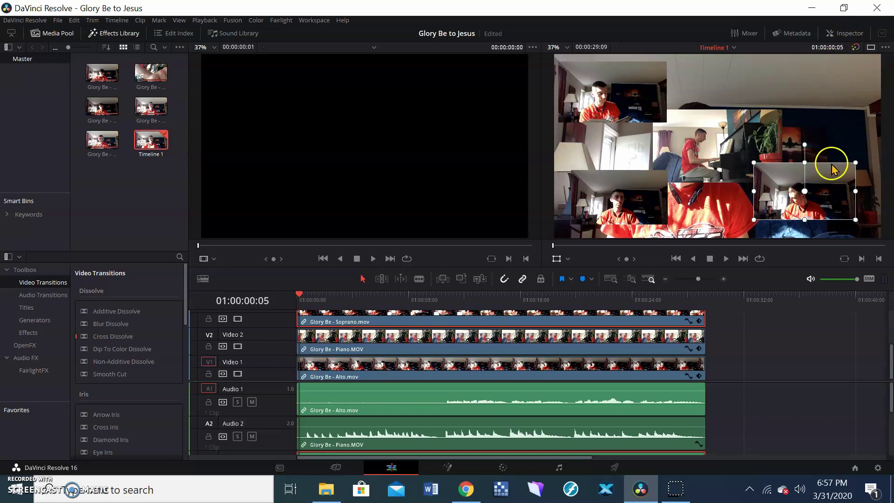
Step: Set Soprano's Inspector position to 0,0 then 500,500, and drag it bottom-right
click(837, 35)
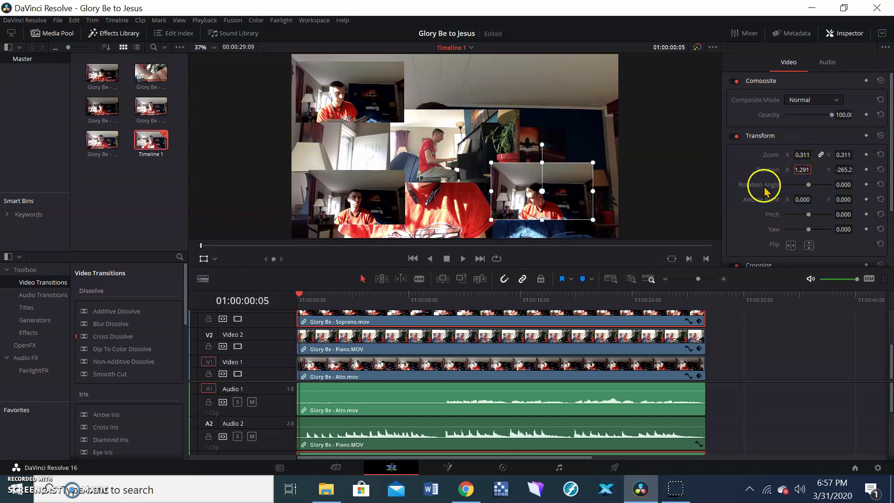
key(ctrl+a)
text(0)
key(Return)
click(846, 170)
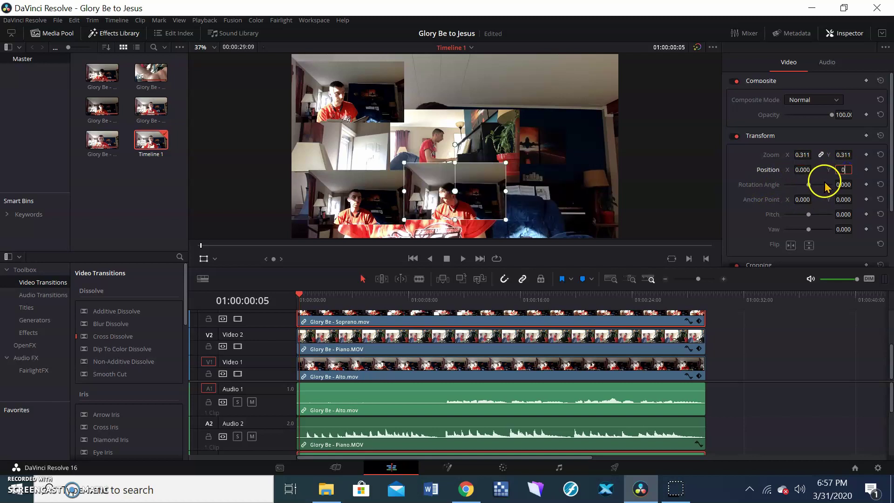
key(Return)
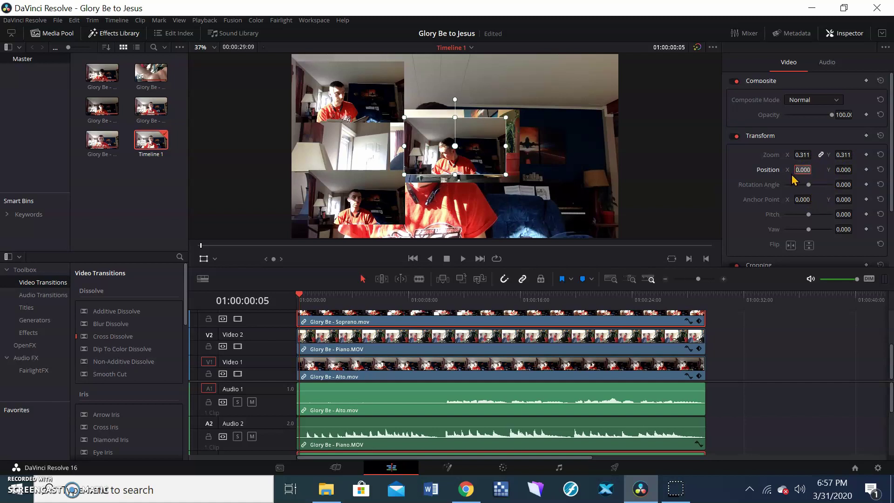
text(500)
key(Return)
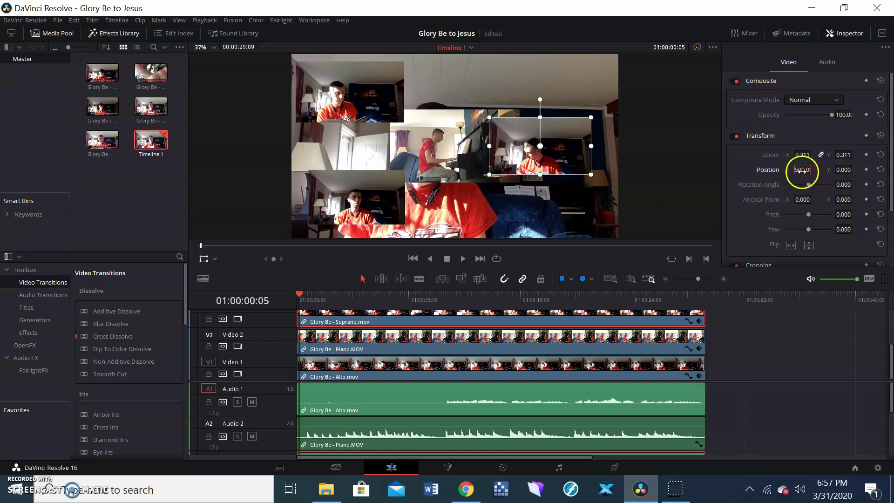
click(844, 170)
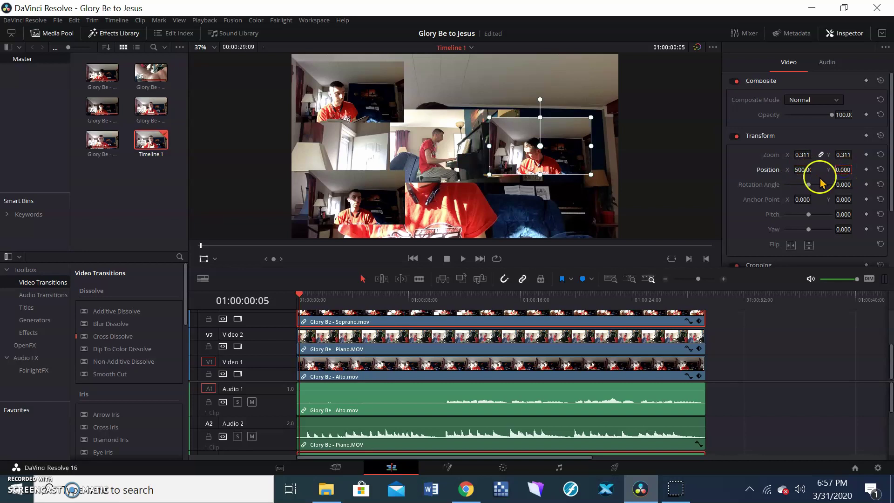
text(500)
key(Return)
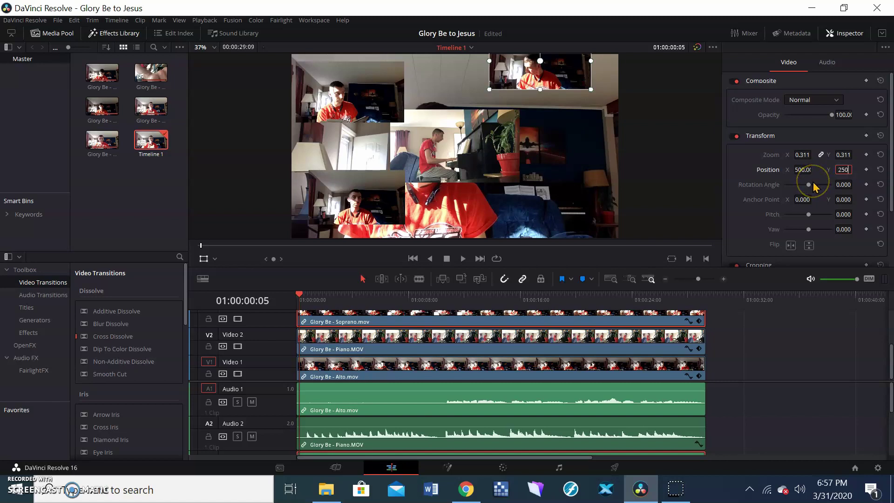
drag(550, 114, 566, 215)
Step: Move the small Piano picture into the frame's top-right corner
click(404, 343)
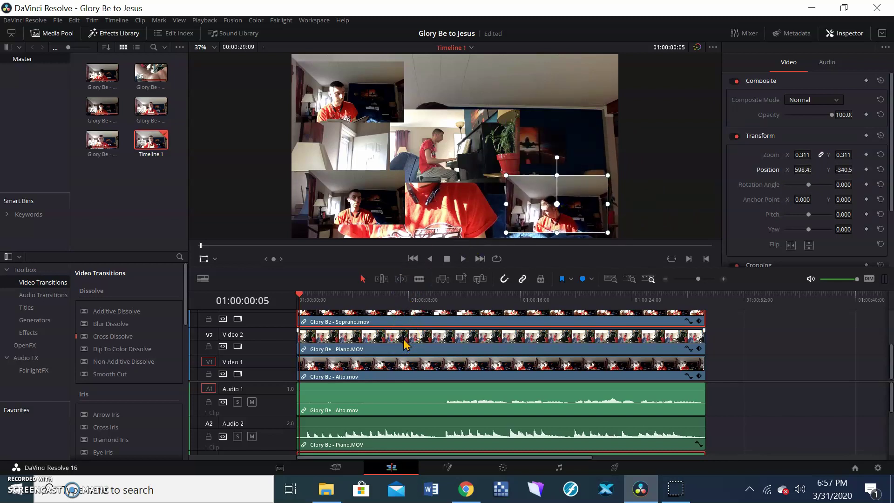
click(404, 343)
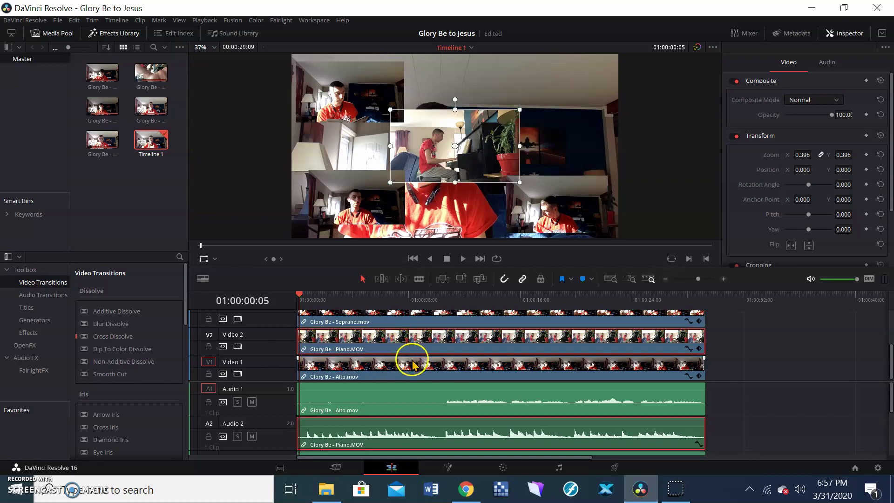
drag(480, 150, 575, 105)
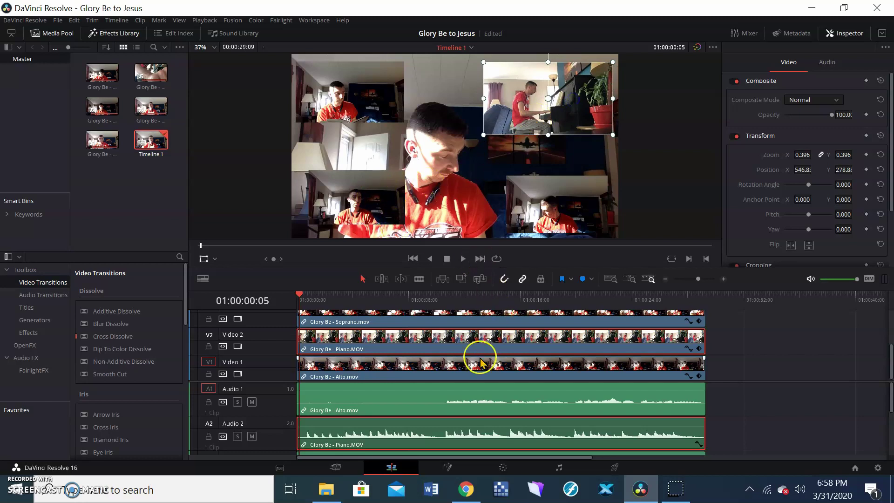
scroll(692, 396, down, 1)
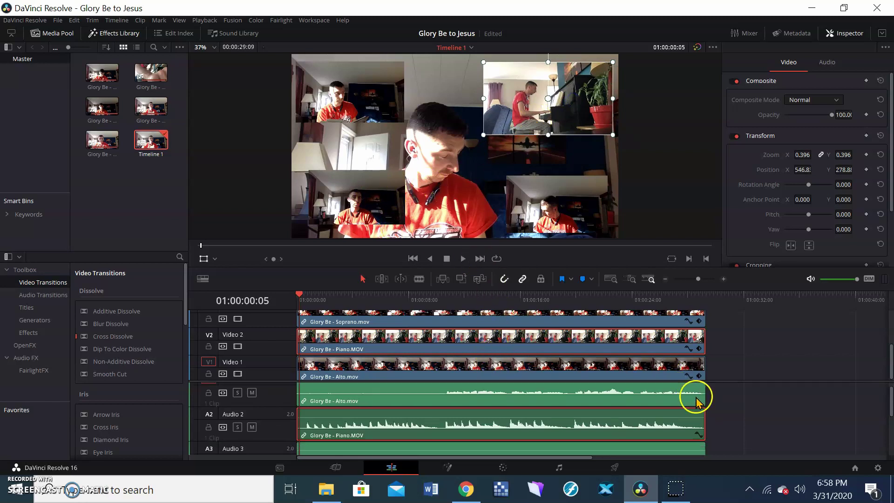
Step: Play back the finished picture-in-picture collage, then save the project with Ctrl+S
click(489, 296)
key(space)
key(space)
click(463, 259)
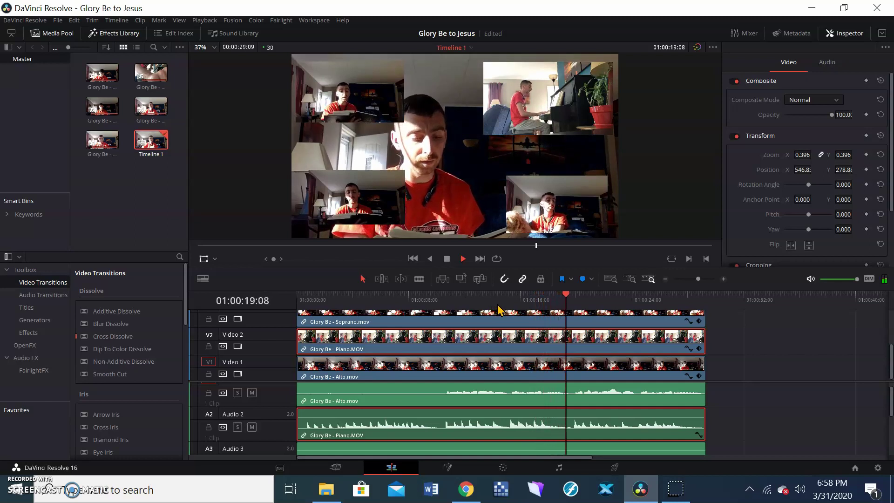
key(space)
key(ctrl+s)
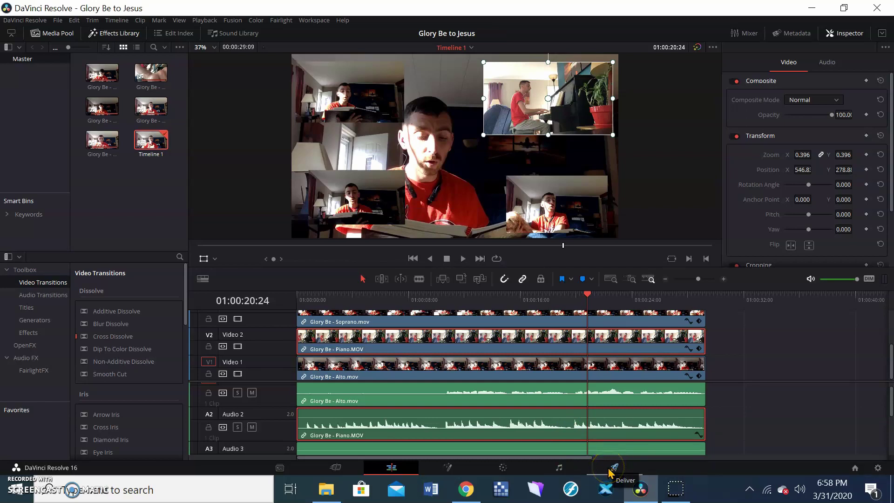
click(614, 468)
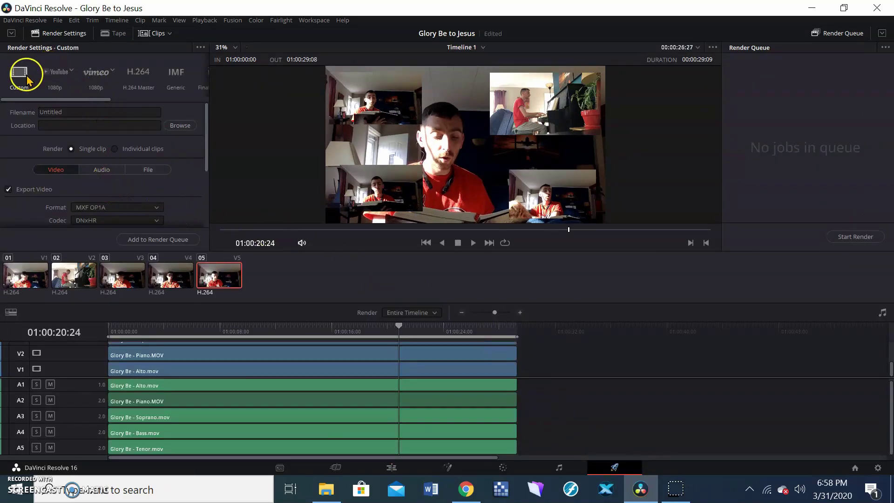
Step: Queue a YouTube 1080p job saved as 'Glory Be to Jesus' in Videos, then start rendering Job 1
click(64, 73)
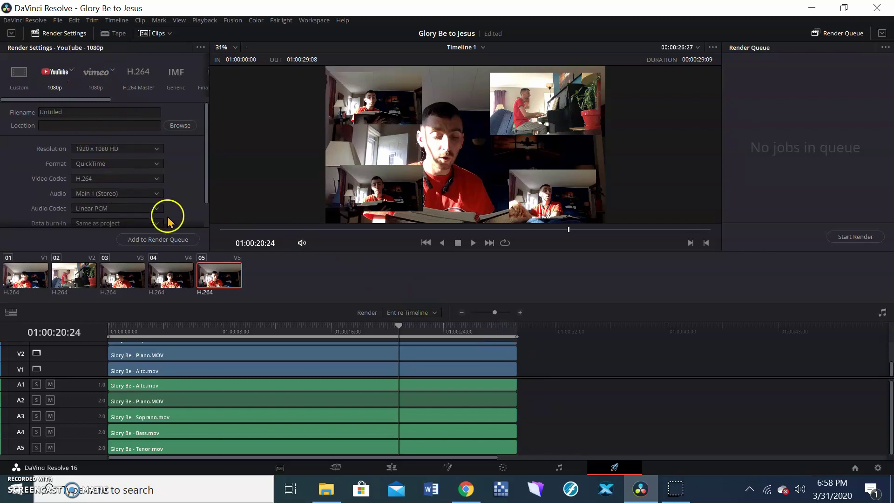
click(159, 240)
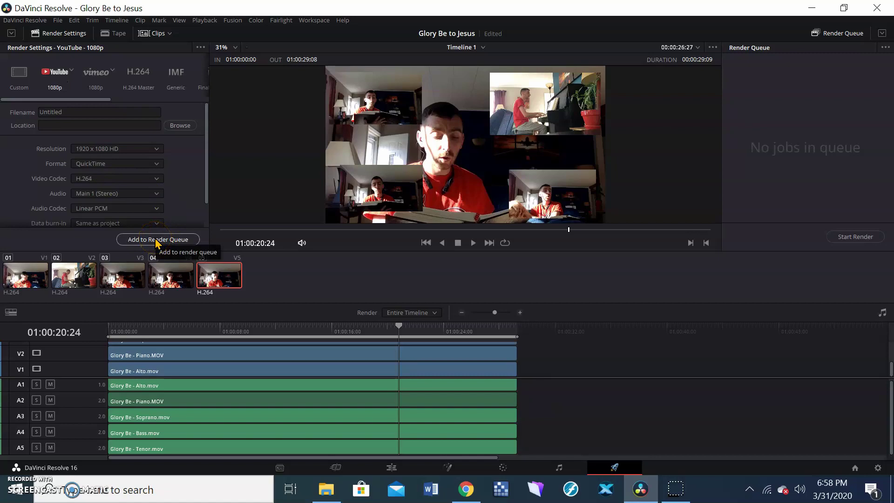
click(157, 240)
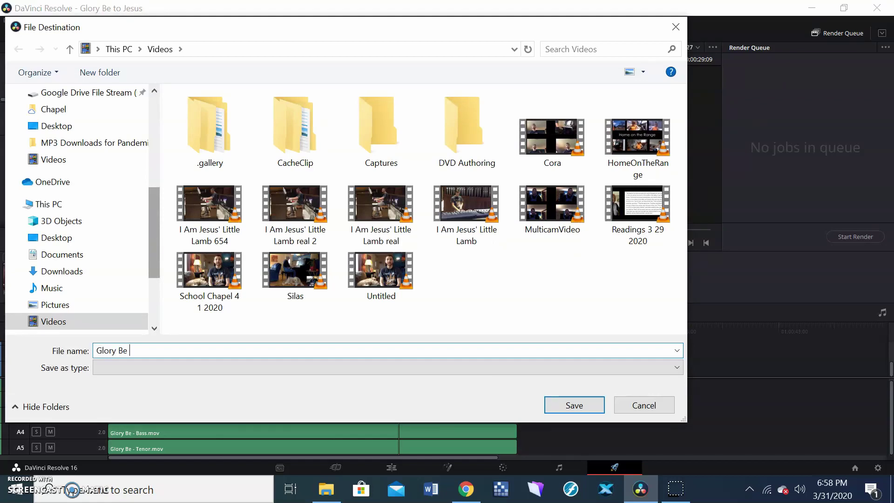
key(Return)
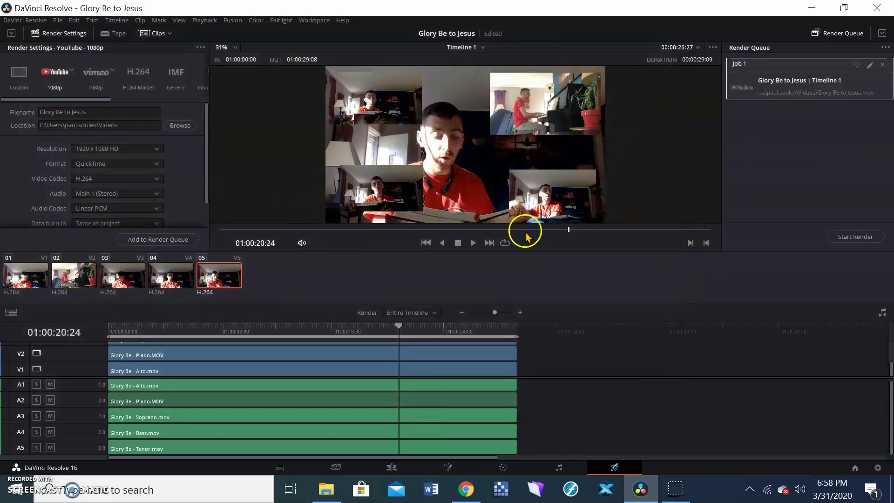
click(844, 237)
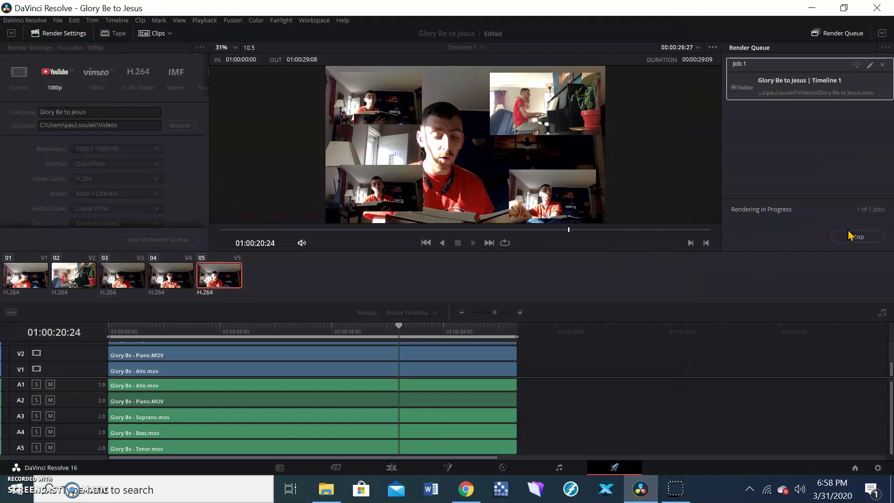